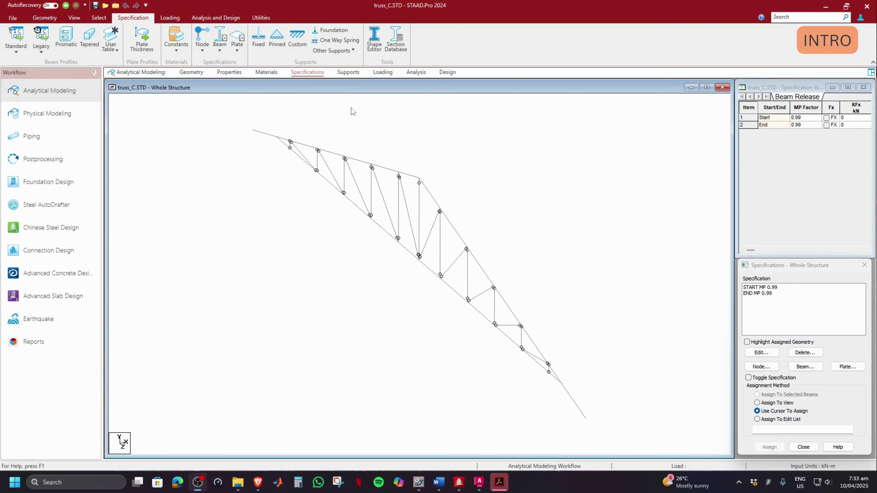
- Examine which truss members carry the START MP 0.99 and END MP 0.99 release specifications
{"action": "left_click", "coordinate": [761, 287]}
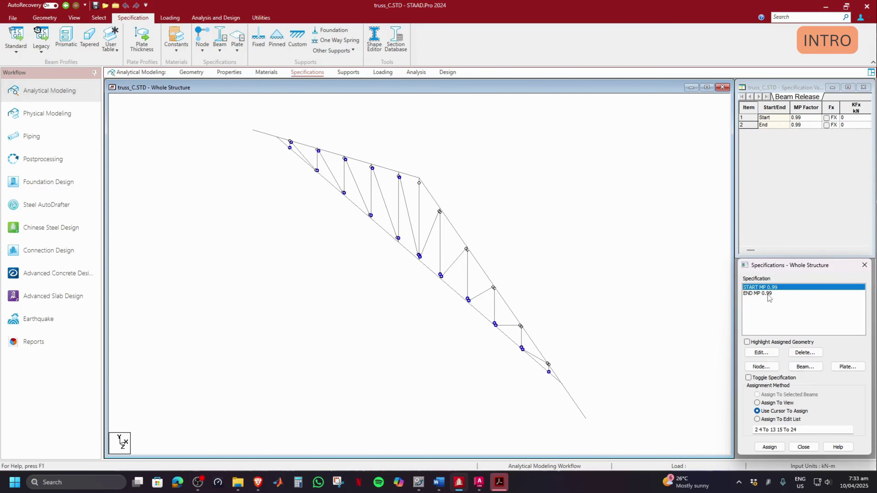
{"action": "left_click", "coordinate": [759, 293]}
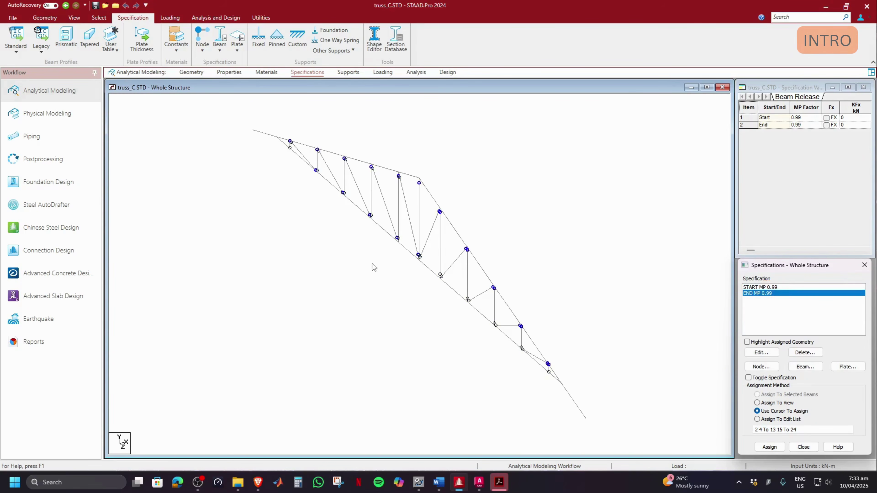
{"action": "left_click", "coordinate": [762, 288]}
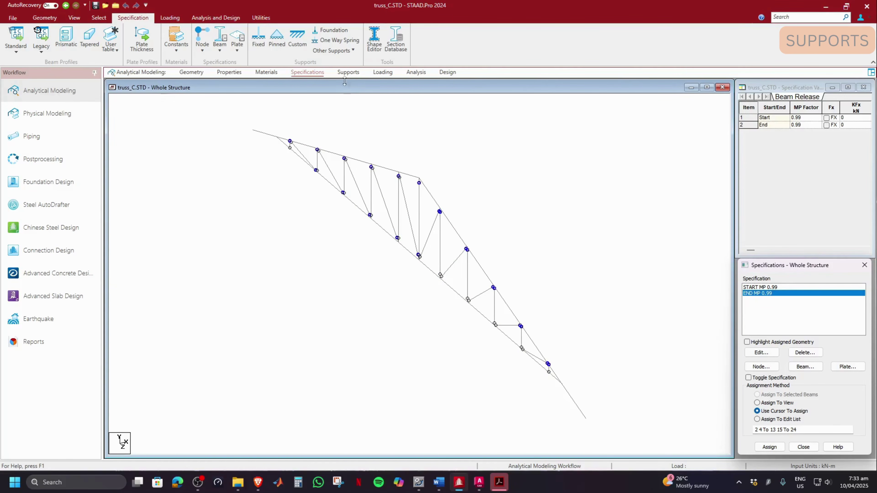
- Open the support definitions and orient the model to show the full truss profile in the Y-Z plane
{"action": "left_click", "coordinate": [347, 73]}
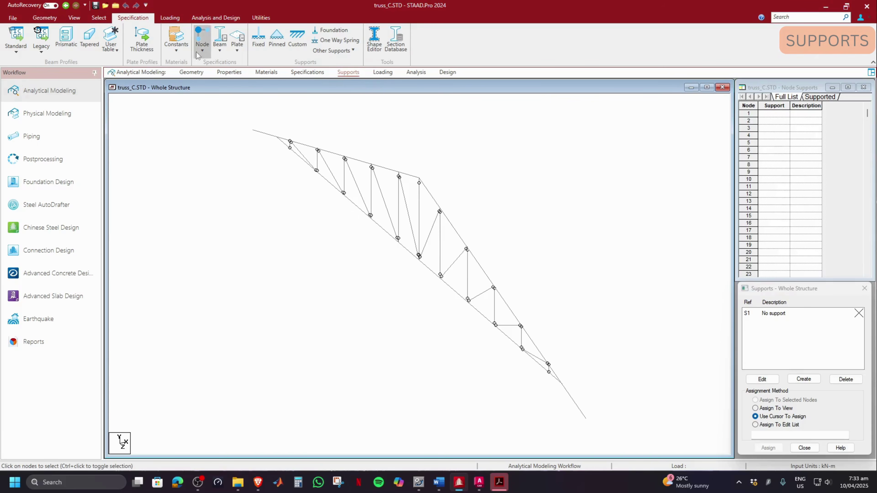
{"action": "left_click", "coordinate": [74, 18]}
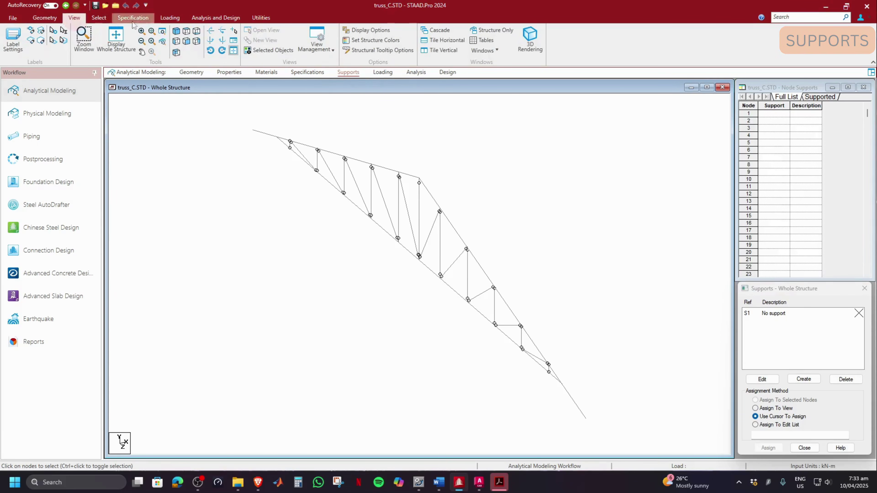
{"action": "left_click", "coordinate": [187, 42]}
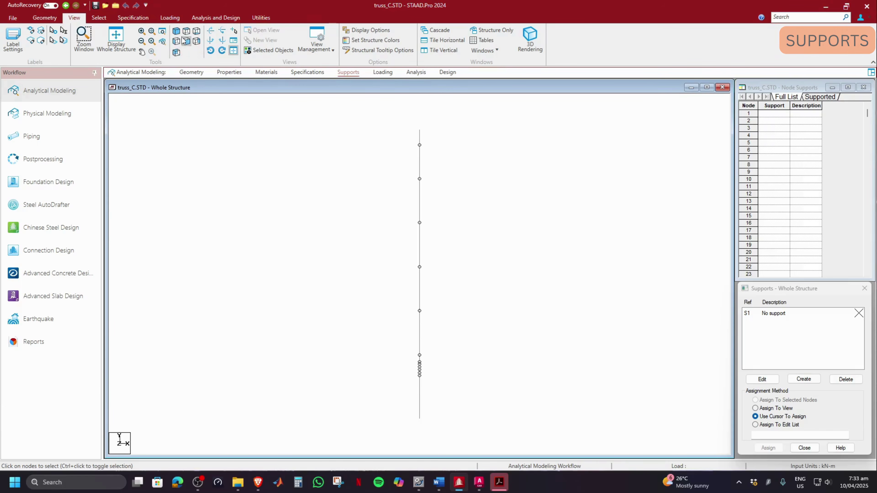
{"action": "left_click", "coordinate": [176, 40]}
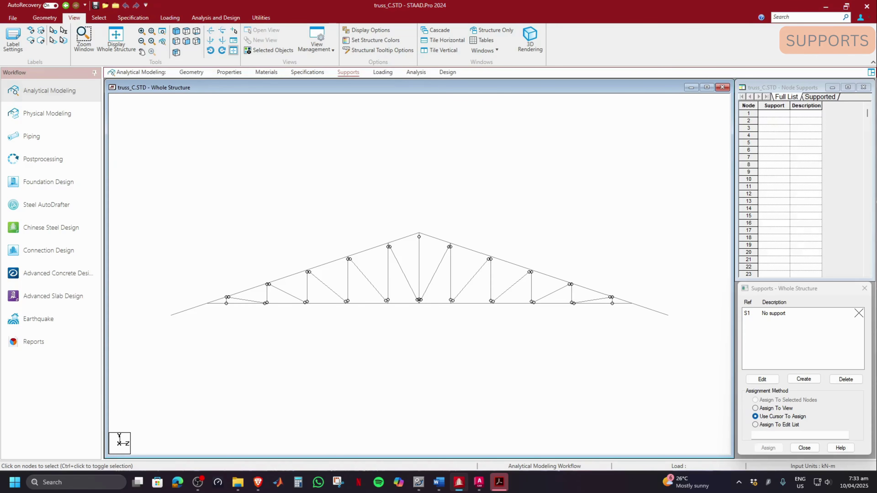
- Switch to the truss_c drawing in AutoCAD, maximize its window and bring the roof framing plan into view
{"action": "key", "text": "alt+Tab"}
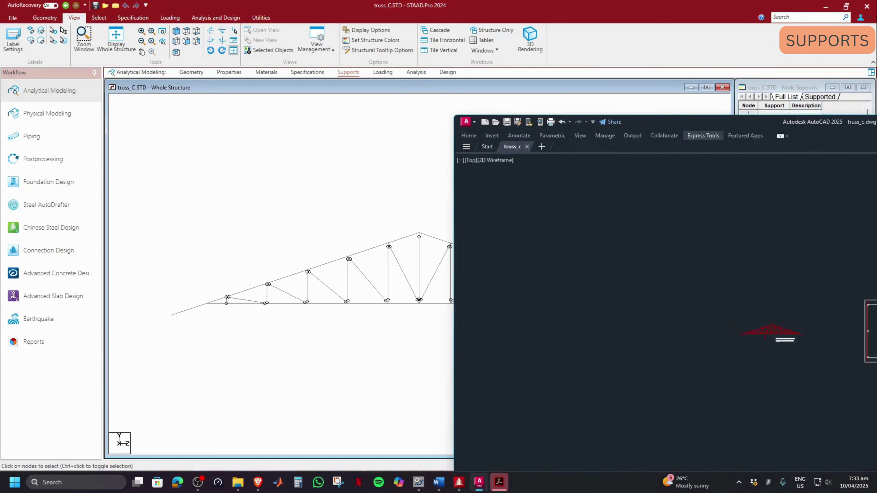
{"action": "left_click_drag", "start_coordinate": [876, 124], "coordinate": [495, 68]}
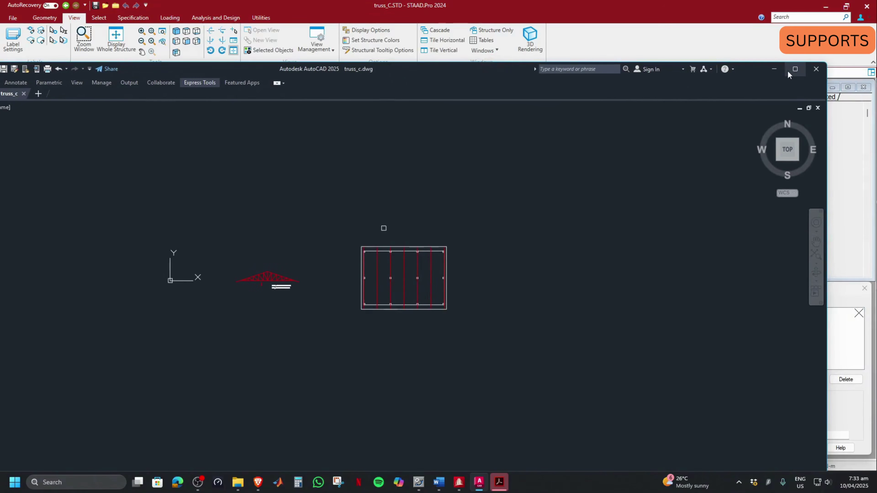
{"action": "left_click", "coordinate": [794, 70]}
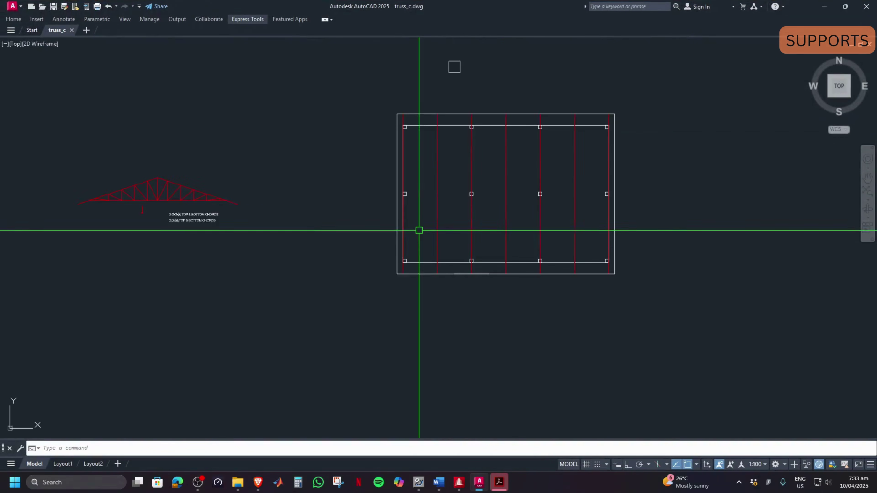
{"action": "middle_click_drag", "start_coordinate": [419, 230], "coordinate": [385, 237]}
{"action": "middle_click_drag", "start_coordinate": [362, 194], "coordinate": [395, 210]}
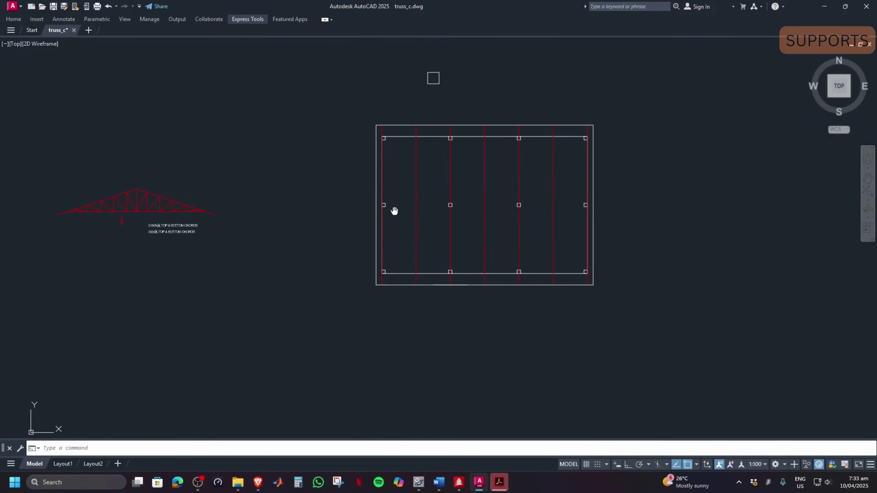
- Add a vertical linear dimension between the upper and lower corner columns, placed outside the plan's left edge
{"action": "type", "text": "dli"}
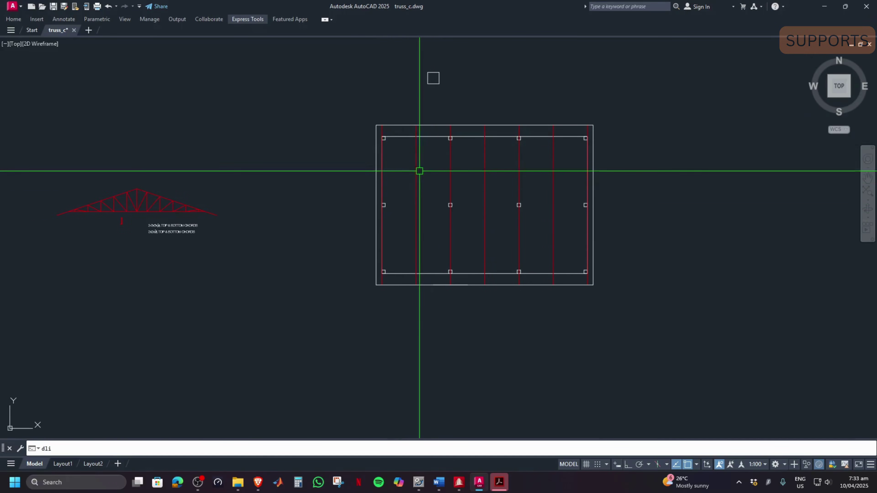
{"action": "key", "text": "Return"}
{"action": "left_click", "coordinate": [383, 138]}
{"action": "left_click", "coordinate": [383, 272]}
{"action": "left_click", "coordinate": [359, 262]}
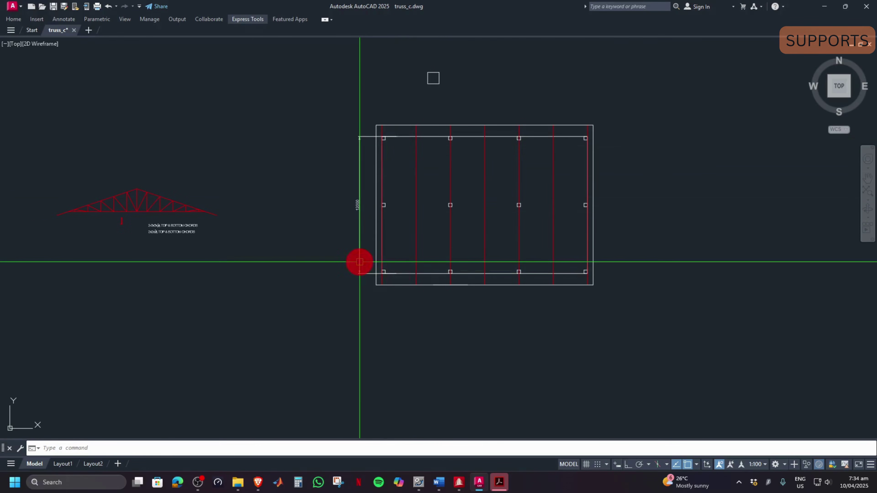
{"action": "scroll", "coordinate": [383, 205], "scroll_direction": "up", "scroll_amount": 2}
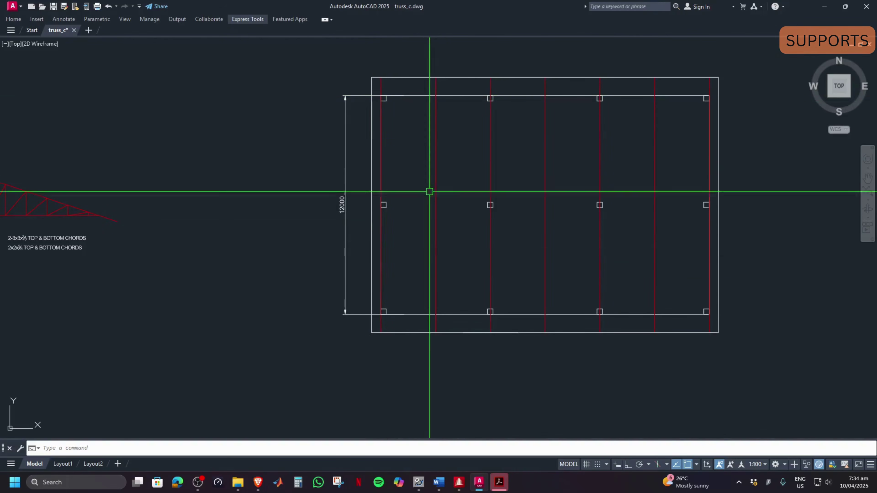
{"action": "scroll", "coordinate": [562, 209], "scroll_direction": "down", "scroll_amount": 2}
{"action": "middle_click_drag", "start_coordinate": [562, 210], "coordinate": [577, 217]}
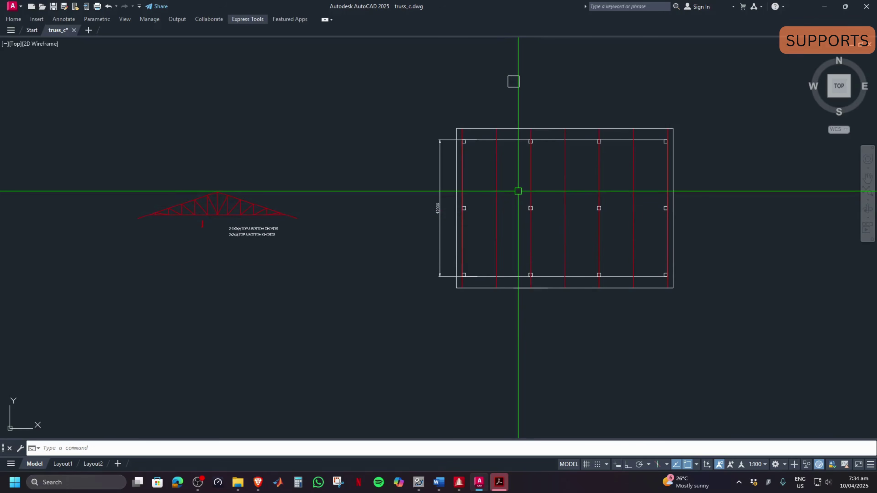
- Return to the STAAD.Pro truss model, show it in isometric view and select the heel node at its far upper end
{"action": "left_click", "coordinate": [823, 7]}
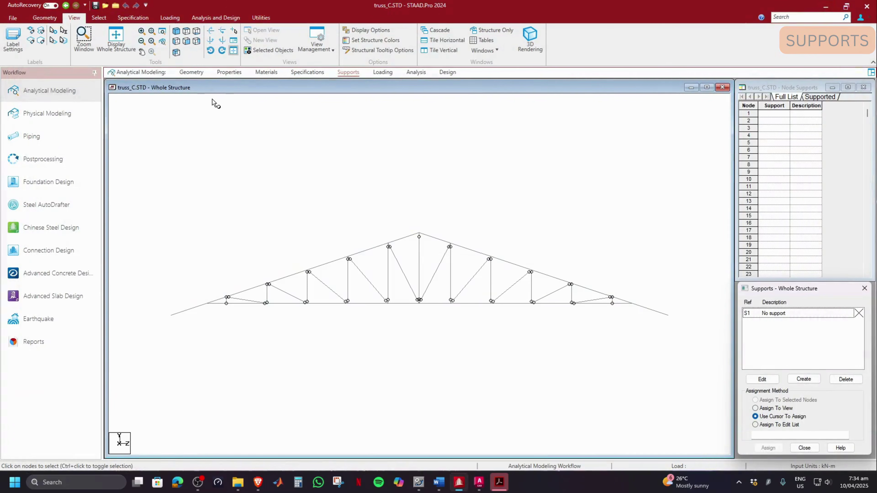
{"action": "left_click", "coordinate": [176, 31]}
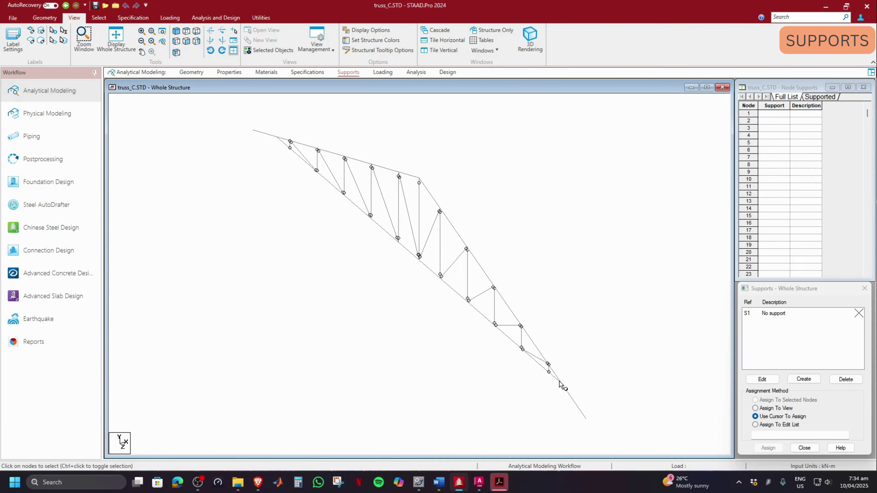
{"action": "left_click", "coordinate": [276, 137]}
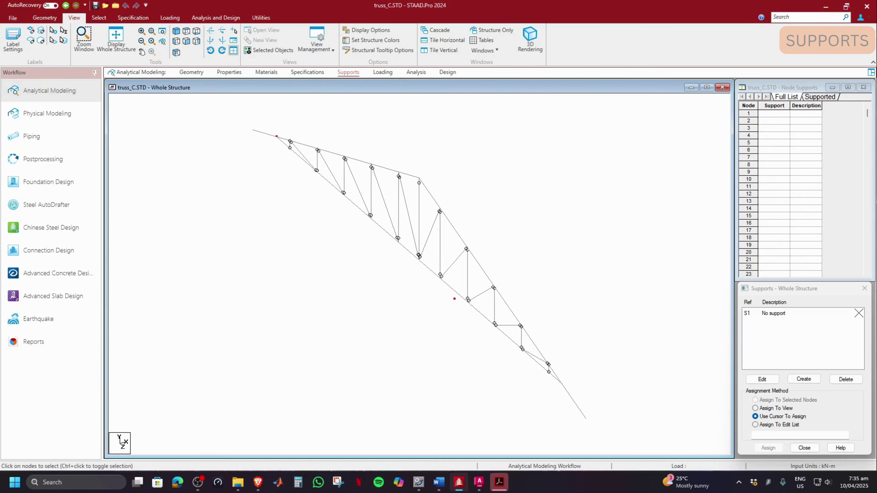
{"action": "mouse_move", "coordinate": [440, 287]}
{"action": "left_mouse_down"}
{"action": "mouse_move", "coordinate": [475, 323]}
{"action": "mouse_move", "coordinate": [466, 331]}
{"action": "left_mouse_up"}
{"action": "mouse_move", "coordinate": [510, 354]}
{"action": "left_mouse_down"}
{"action": "mouse_move", "coordinate": [564, 388]}
{"action": "mouse_move", "coordinate": [507, 351]}
{"action": "mouse_move", "coordinate": [531, 352]}
{"action": "left_mouse_up"}
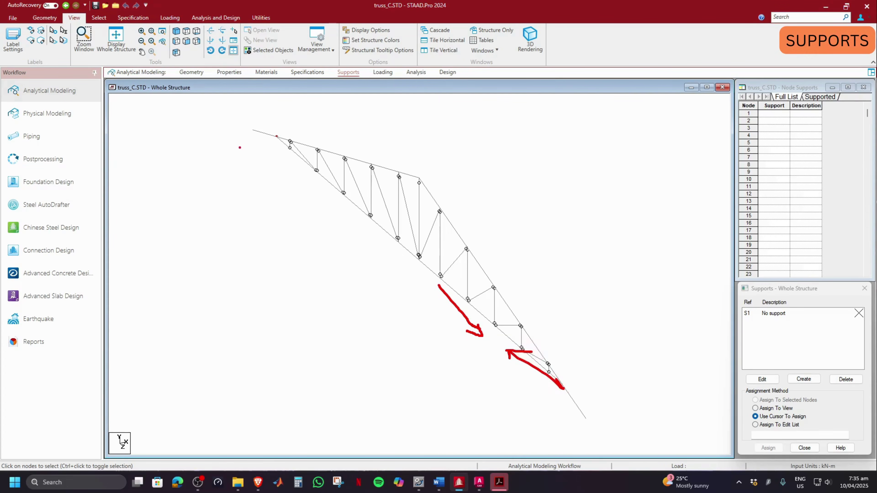
{"action": "mouse_move", "coordinate": [277, 137]}
{"action": "left_mouse_down"}
{"action": "mouse_move", "coordinate": [270, 141]}
{"action": "mouse_move", "coordinate": [276, 135]}
{"action": "left_mouse_up"}
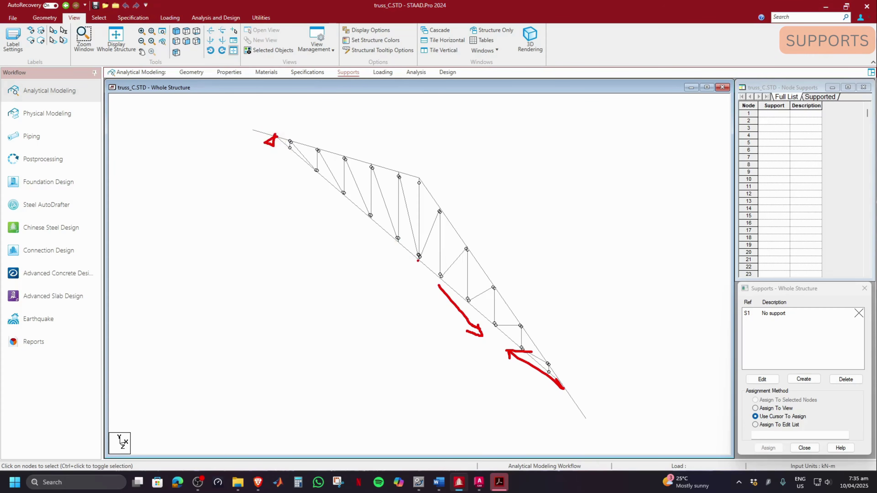
{"action": "mouse_move", "coordinate": [418, 261]}
{"action": "left_mouse_down"}
{"action": "mouse_move", "coordinate": [396, 264]}
{"action": "mouse_move", "coordinate": [419, 271]}
{"action": "mouse_move", "coordinate": [410, 245]}
{"action": "mouse_move", "coordinate": [396, 264]}
{"action": "mouse_move", "coordinate": [419, 277]}
{"action": "left_mouse_up"}
{"action": "mouse_move", "coordinate": [565, 392]}
{"action": "left_mouse_down"}
{"action": "mouse_move", "coordinate": [548, 394]}
{"action": "mouse_move", "coordinate": [564, 386]}
{"action": "mouse_move", "coordinate": [548, 396]}
{"action": "mouse_move", "coordinate": [563, 408]}
{"action": "left_mouse_up"}
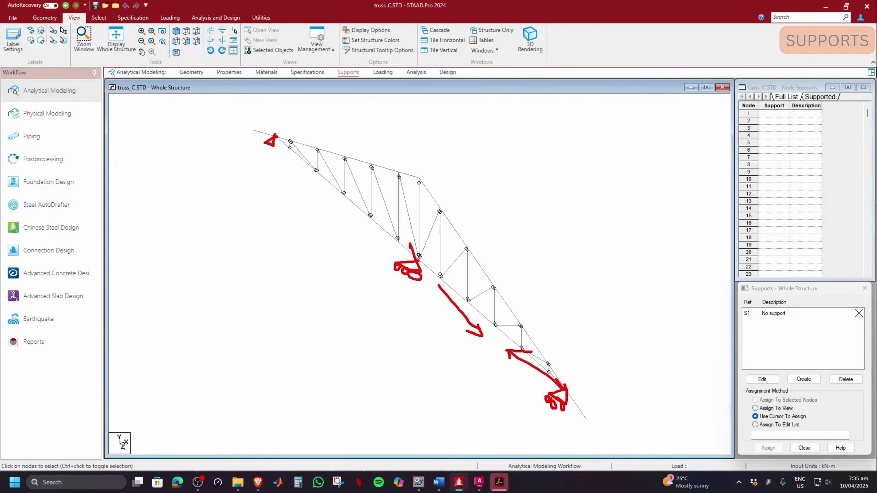
{"action": "mouse_move", "coordinate": [143, 440]}
{"action": "left_mouse_down"}
{"action": "mouse_move", "coordinate": [103, 449]}
{"action": "mouse_move", "coordinate": [151, 447]}
{"action": "mouse_move", "coordinate": [149, 437]}
{"action": "left_mouse_up"}
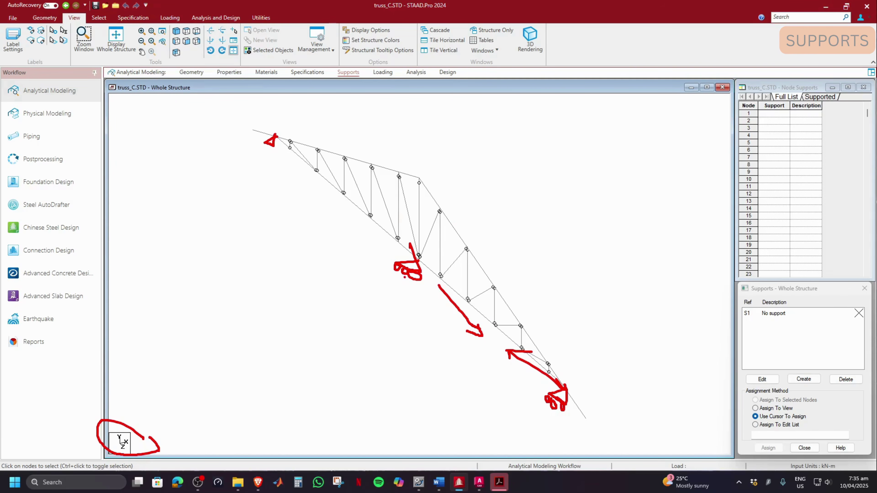
{"action": "key", "text": "Escape"}
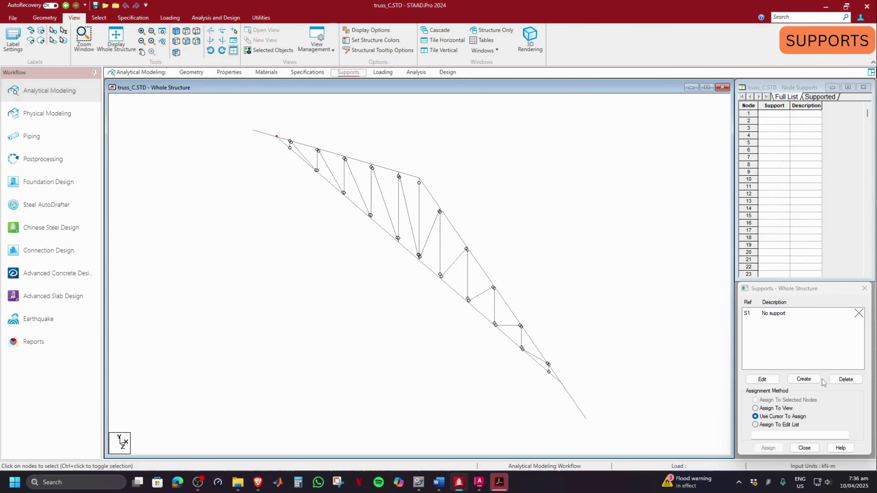
- Start a new support definition and examine the restraints of the Fixed and Pinned types, keeping the truss visible beside the dialog
{"action": "left_click", "coordinate": [803, 379]}
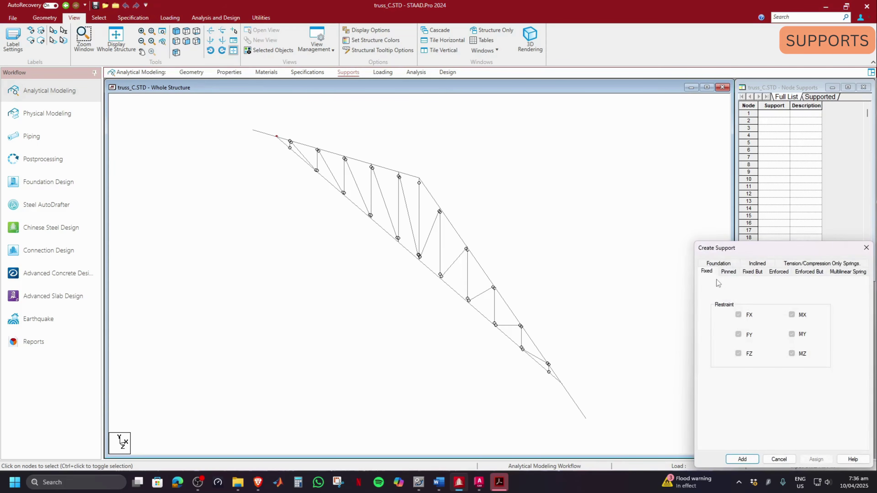
{"action": "left_click_drag", "start_coordinate": [759, 250], "coordinate": [485, 126]}
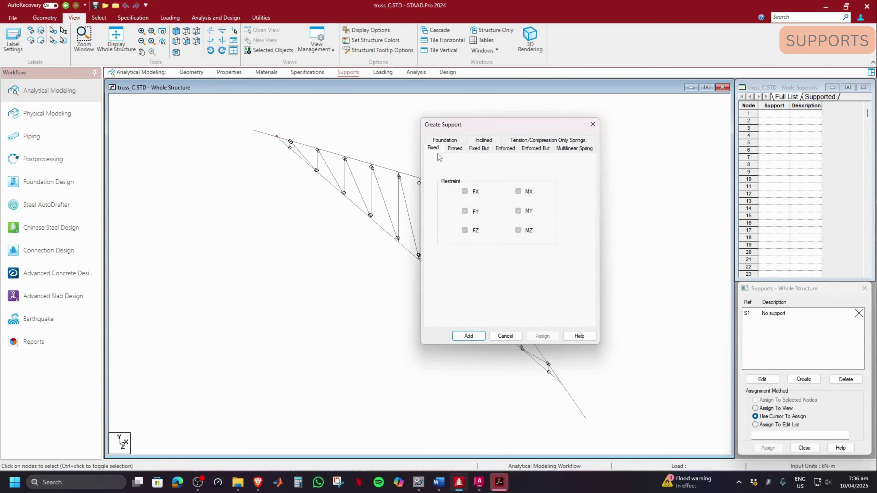
{"action": "left_click", "coordinate": [454, 148]}
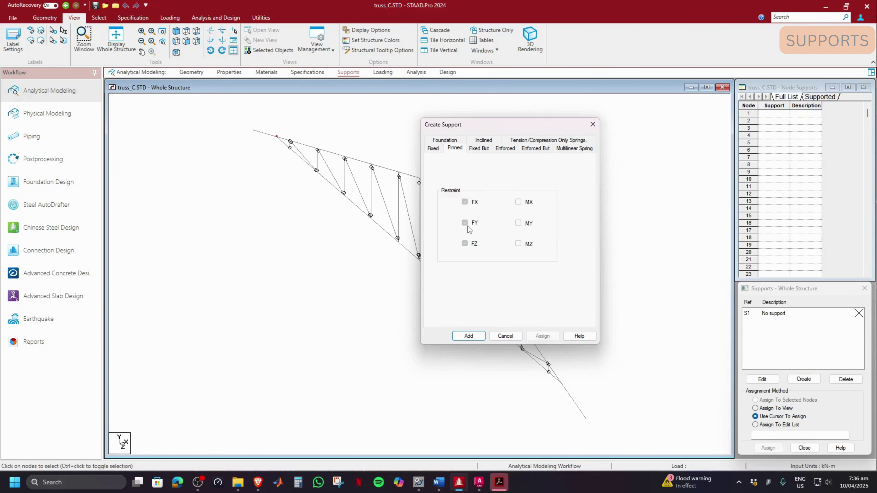
{"action": "left_click_drag", "start_coordinate": [511, 124], "coordinate": [692, 142]}
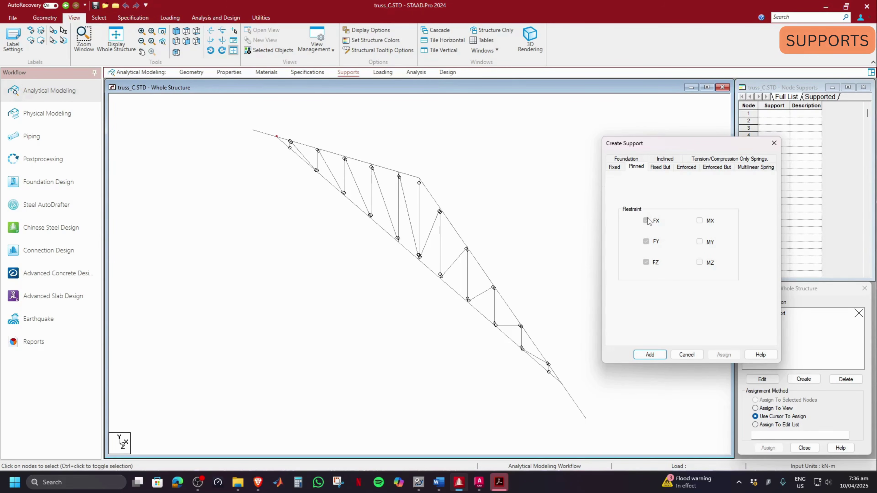
{"action": "left_click_drag", "start_coordinate": [674, 145], "coordinate": [611, 105]}
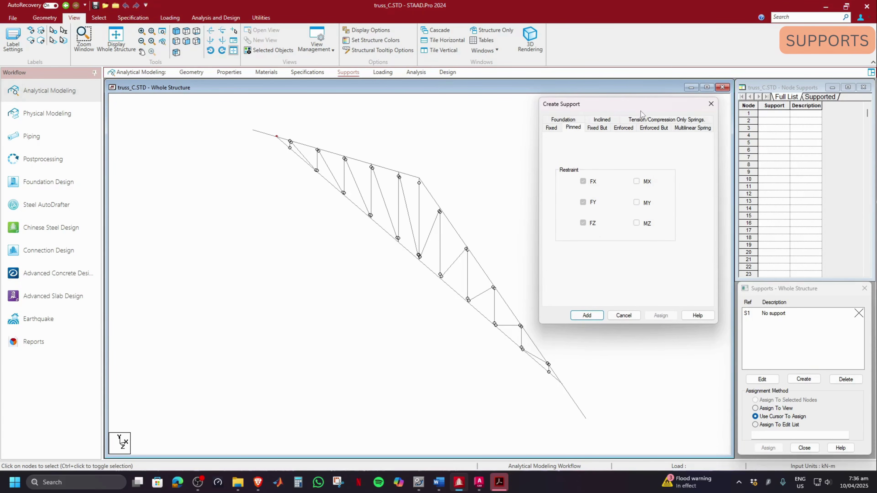
{"action": "mouse_move", "coordinate": [640, 103]}
{"action": "left_mouse_down"}
{"action": "mouse_move", "coordinate": [613, 101]}
{"action": "mouse_move", "coordinate": [659, 111]}
{"action": "mouse_move", "coordinate": [624, 104]}
{"action": "mouse_move", "coordinate": [643, 115]}
{"action": "left_mouse_up"}
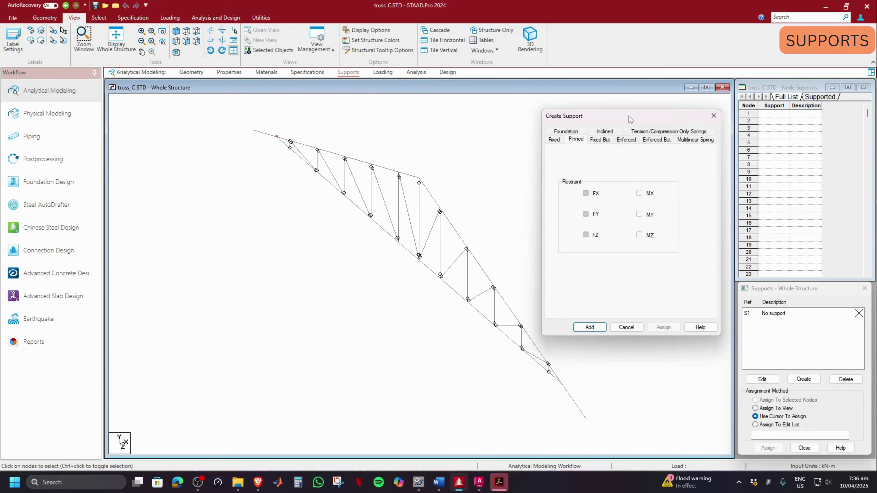
{"action": "left_click_drag", "start_coordinate": [628, 115], "coordinate": [680, 120]}
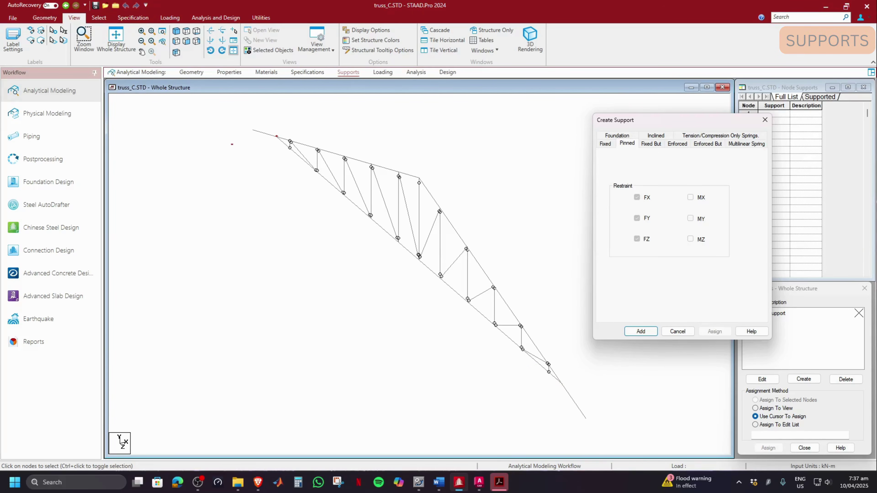
{"action": "mouse_move", "coordinate": [260, 127]}
{"action": "left_mouse_down"}
{"action": "mouse_move", "coordinate": [321, 114]}
{"action": "mouse_move", "coordinate": [293, 179]}
{"action": "mouse_move", "coordinate": [296, 166]}
{"action": "mouse_move", "coordinate": [328, 175]}
{"action": "left_mouse_up"}
{"action": "left_click", "coordinate": [255, 114]}
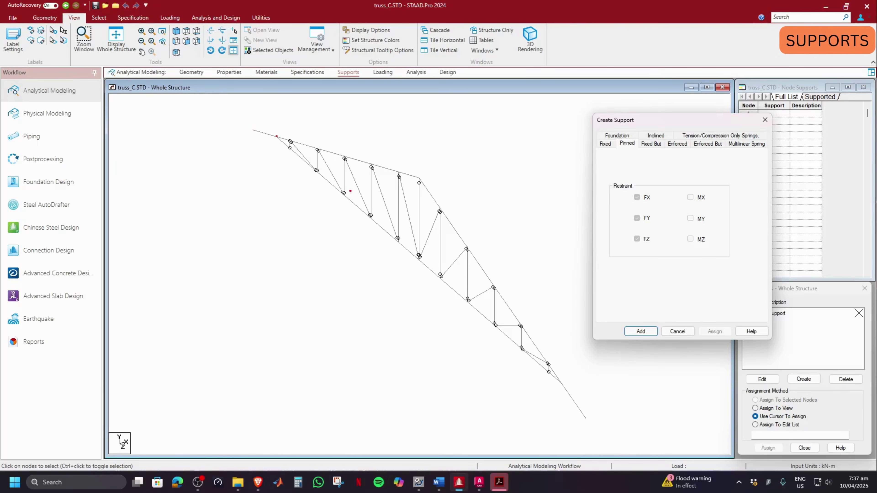
{"action": "mouse_move", "coordinate": [296, 113]}
{"action": "left_mouse_down"}
{"action": "mouse_move", "coordinate": [255, 112]}
{"action": "mouse_move", "coordinate": [280, 166]}
{"action": "mouse_move", "coordinate": [289, 157]}
{"action": "mouse_move", "coordinate": [291, 166]}
{"action": "left_mouse_up"}
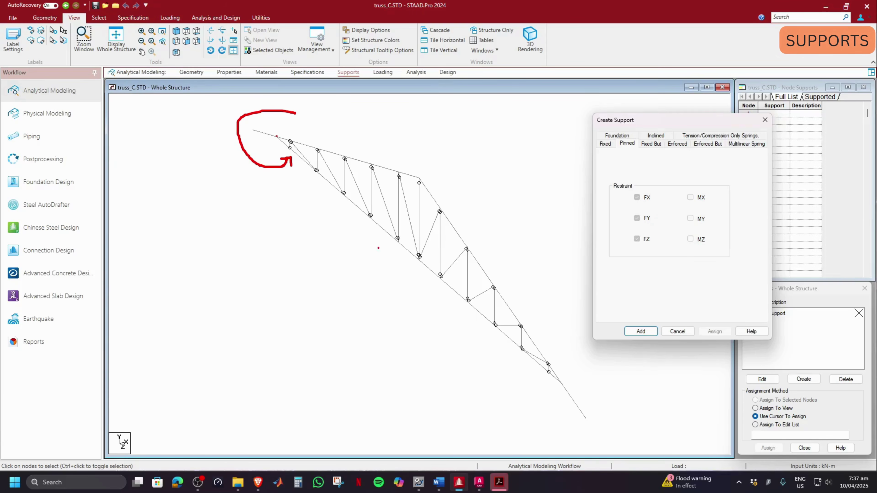
{"action": "key", "text": "Escape"}
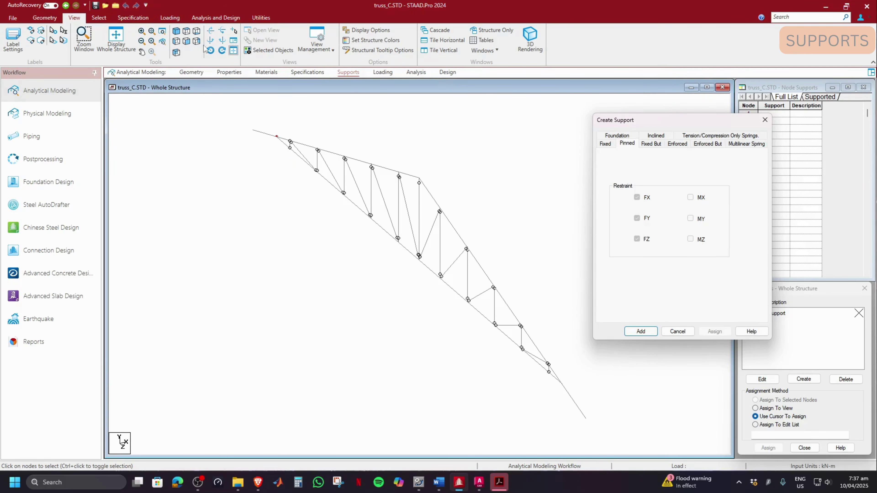
- Close the support definition without adding a support and view the truss edge-on in the X-Y plane
{"action": "left_click", "coordinate": [187, 41]}
{"action": "left_click", "coordinate": [764, 119]}
{"action": "left_click", "coordinate": [187, 41]}
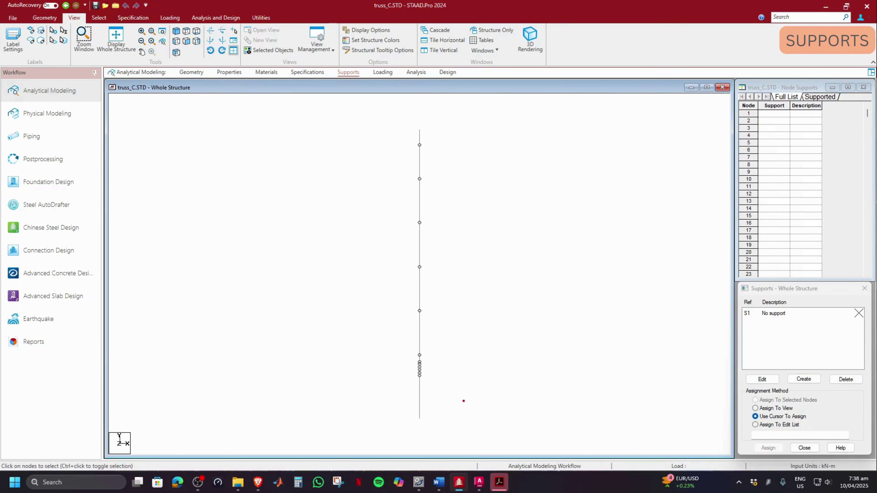
{"action": "mouse_move", "coordinate": [463, 401]}
{"action": "left_mouse_down"}
{"action": "mouse_move", "coordinate": [313, 327]}
{"action": "mouse_move", "coordinate": [458, 217]}
{"action": "mouse_move", "coordinate": [470, 245]}
{"action": "mouse_move", "coordinate": [451, 243]}
{"action": "left_mouse_up"}
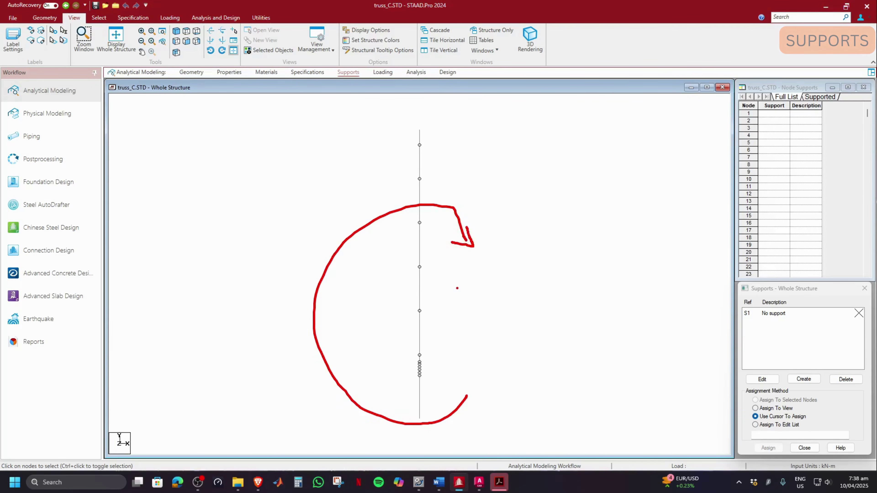
{"action": "mouse_move", "coordinate": [420, 421]}
{"action": "left_mouse_down"}
{"action": "mouse_move", "coordinate": [452, 366]}
{"action": "mouse_move", "coordinate": [515, 117]}
{"action": "left_mouse_up"}
{"action": "mouse_move", "coordinate": [420, 421]}
{"action": "left_mouse_down"}
{"action": "mouse_move", "coordinate": [253, 252]}
{"action": "mouse_move", "coordinate": [221, 181]}
{"action": "left_mouse_up"}
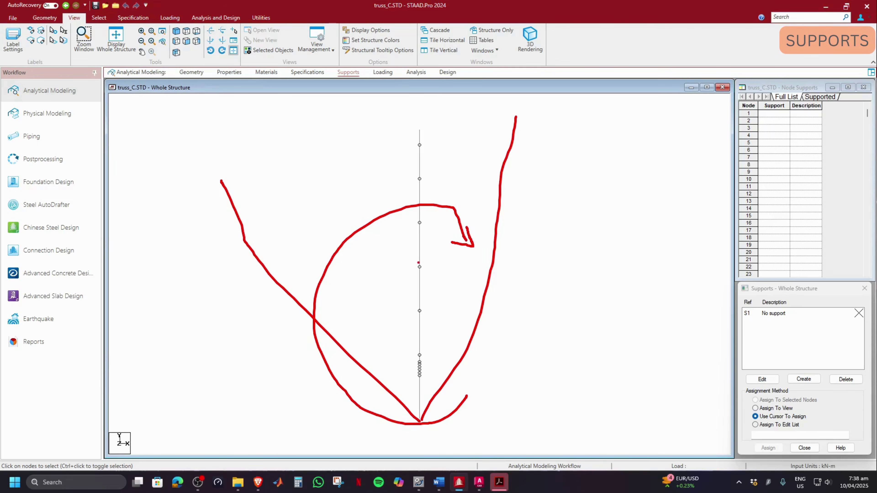
{"action": "key", "text": "Escape"}
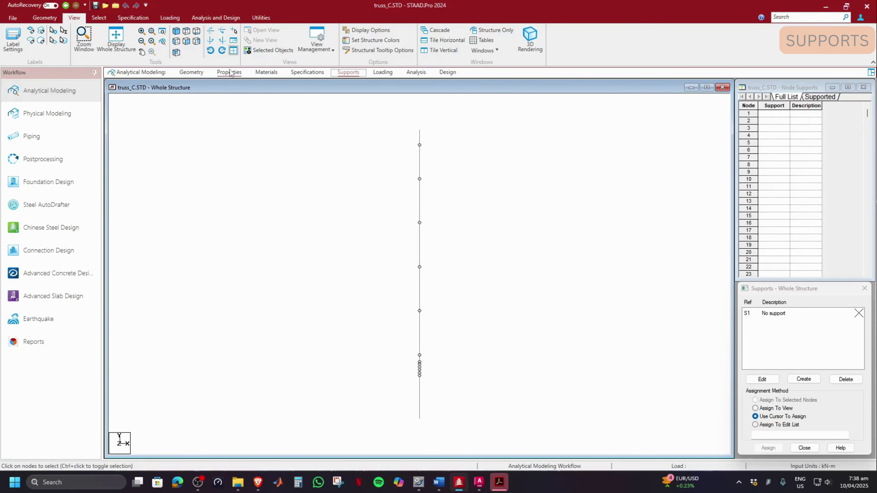
- Return the truss to isometric view and start a new support definition of the Enforced But type, keeping the truss visible beside the dialog
{"action": "left_click", "coordinate": [176, 32]}
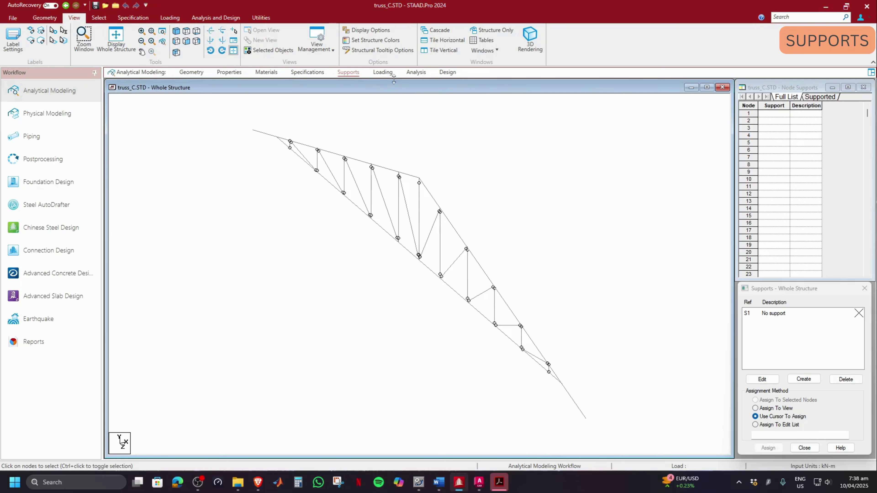
{"action": "left_click", "coordinate": [803, 379]}
{"action": "left_click_drag", "start_coordinate": [772, 246], "coordinate": [555, 175]}
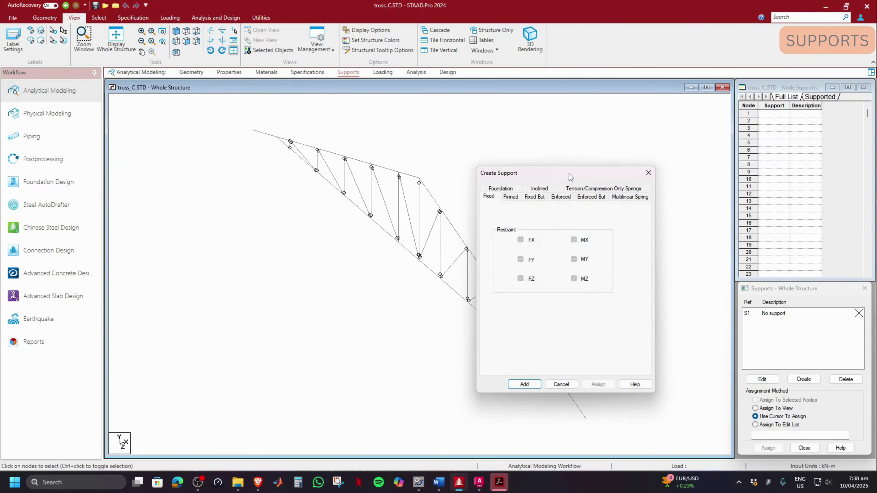
{"action": "left_click_drag", "start_coordinate": [568, 174], "coordinate": [648, 174]}
{"action": "left_click", "coordinate": [590, 200]}
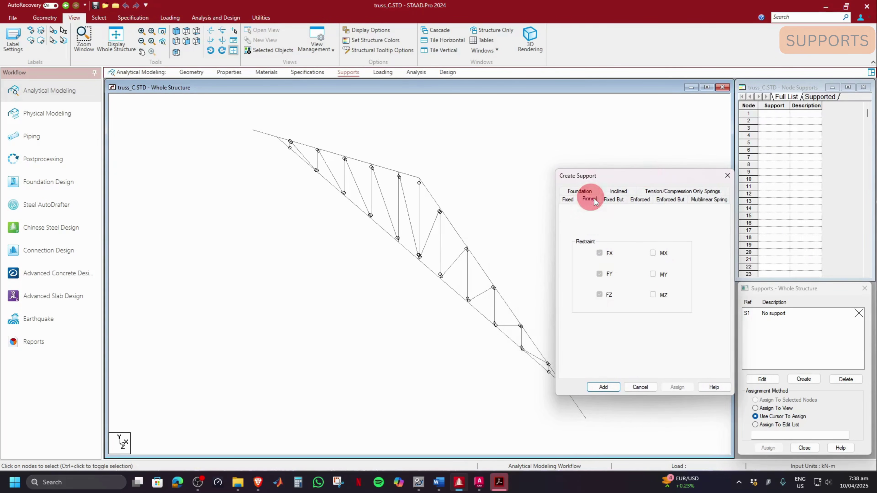
{"action": "left_click", "coordinate": [669, 200]}
{"action": "left_click_drag", "start_coordinate": [658, 178], "coordinate": [682, 135]}
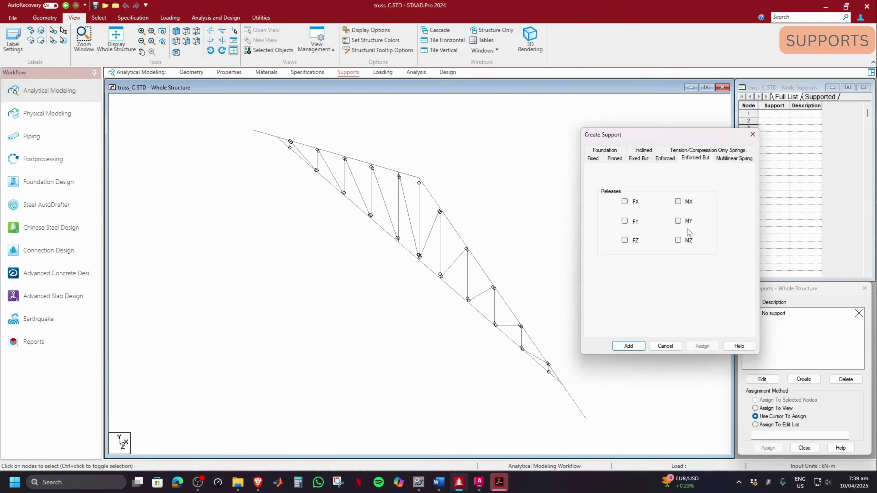
- Release MX and MY, compare with the Pinned restraints, add the Enforced But support and select it in the support list
{"action": "left_click", "coordinate": [678, 202]}
{"action": "left_click", "coordinate": [678, 221]}
{"action": "left_click", "coordinate": [615, 159]}
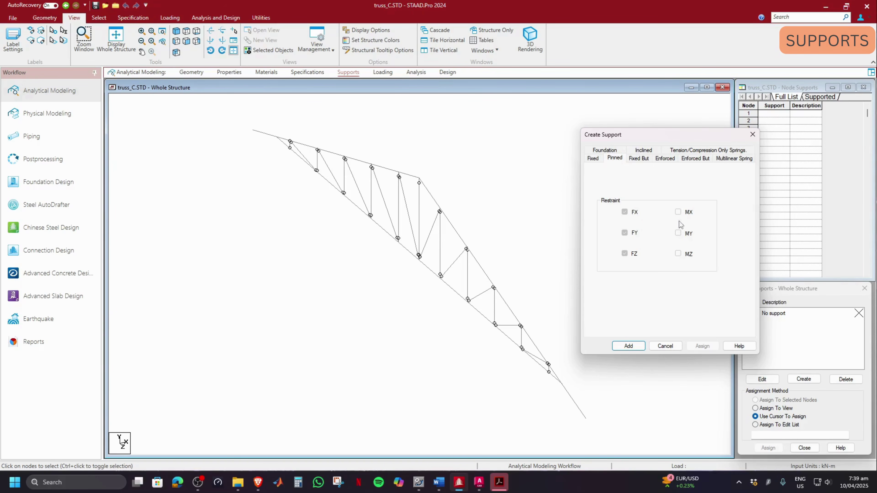
{"action": "left_click", "coordinate": [693, 160]}
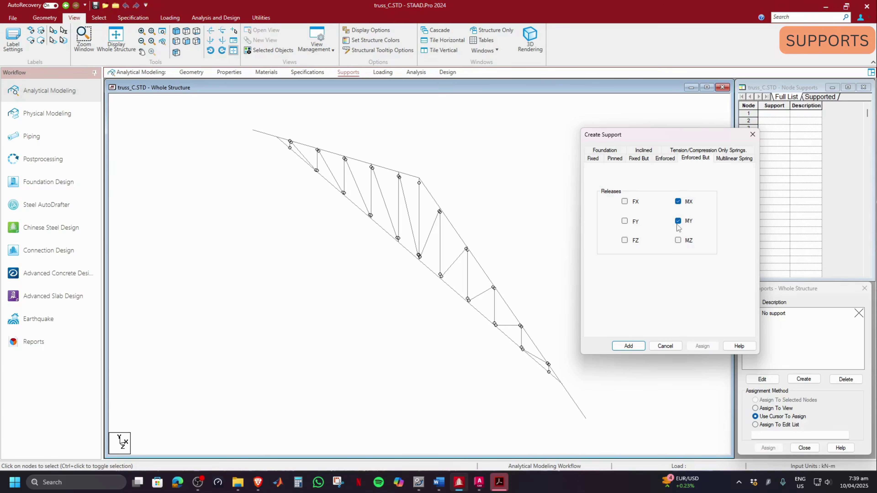
{"action": "left_click", "coordinate": [628, 346]}
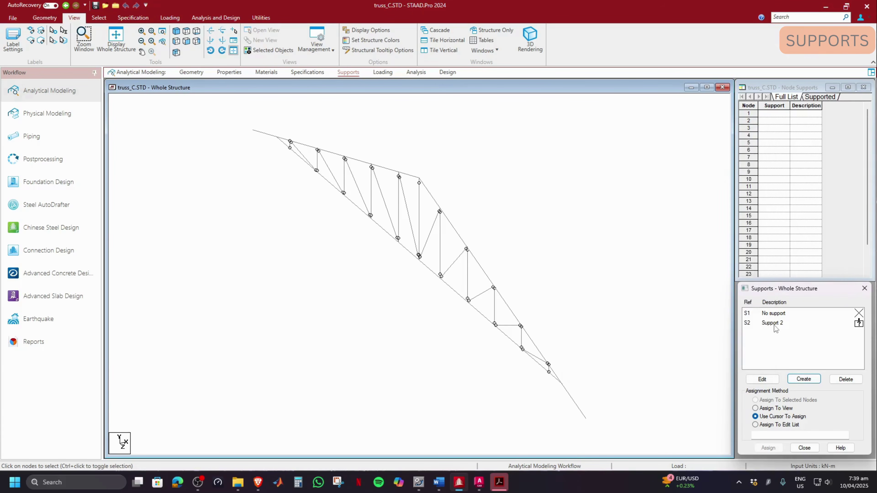
{"action": "left_click", "coordinate": [774, 323]}
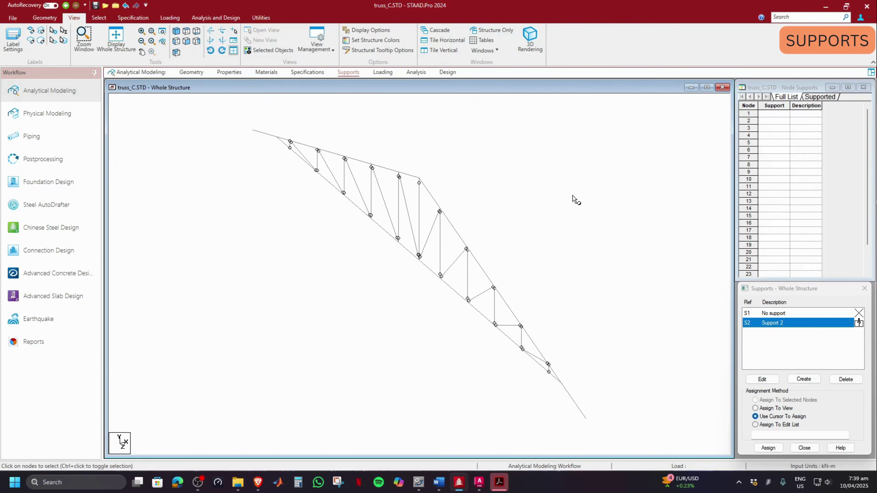
{"action": "left_click", "coordinate": [804, 379]}
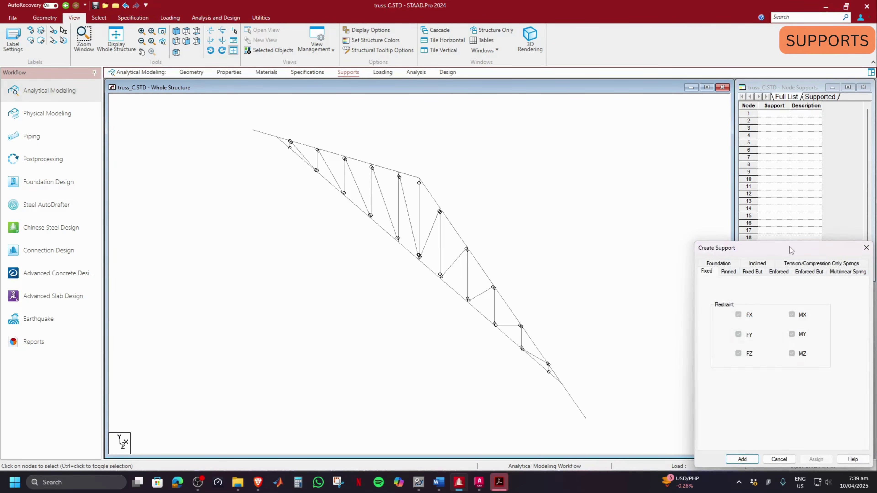
{"action": "left_click_drag", "start_coordinate": [790, 250], "coordinate": [493, 137]}
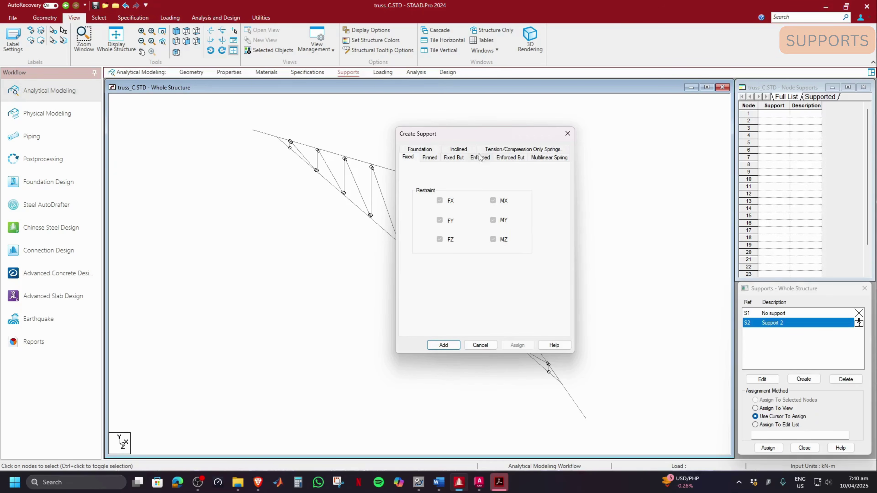
{"action": "left_click", "coordinate": [506, 159]}
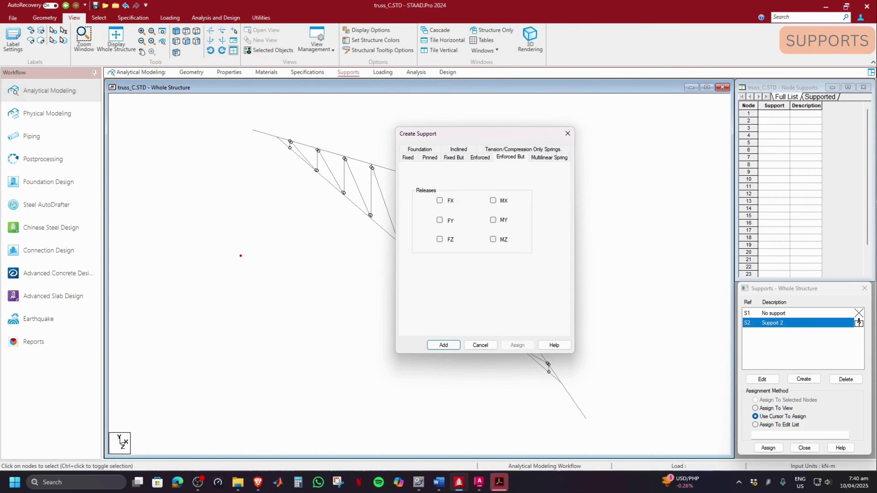
{"action": "mouse_move", "coordinate": [227, 261]}
{"action": "left_mouse_down"}
{"action": "mouse_move", "coordinate": [247, 240]}
{"action": "mouse_move", "coordinate": [267, 262]}
{"action": "mouse_move", "coordinate": [226, 264]}
{"action": "mouse_move", "coordinate": [338, 256]}
{"action": "left_mouse_up"}
{"action": "left_click", "coordinate": [224, 263]}
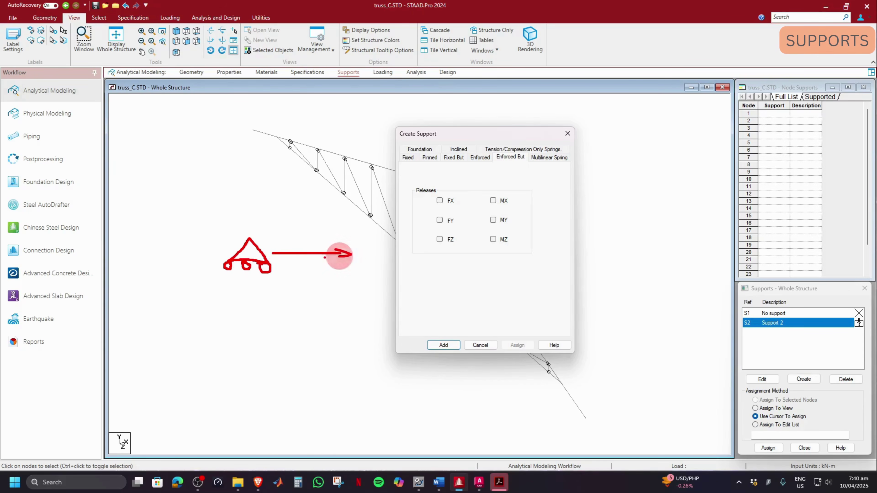
{"action": "mouse_move", "coordinate": [226, 253]}
{"action": "left_mouse_down"}
{"action": "mouse_move", "coordinate": [138, 251]}
{"action": "mouse_move", "coordinate": [152, 244]}
{"action": "mouse_move", "coordinate": [167, 259]}
{"action": "left_mouse_up"}
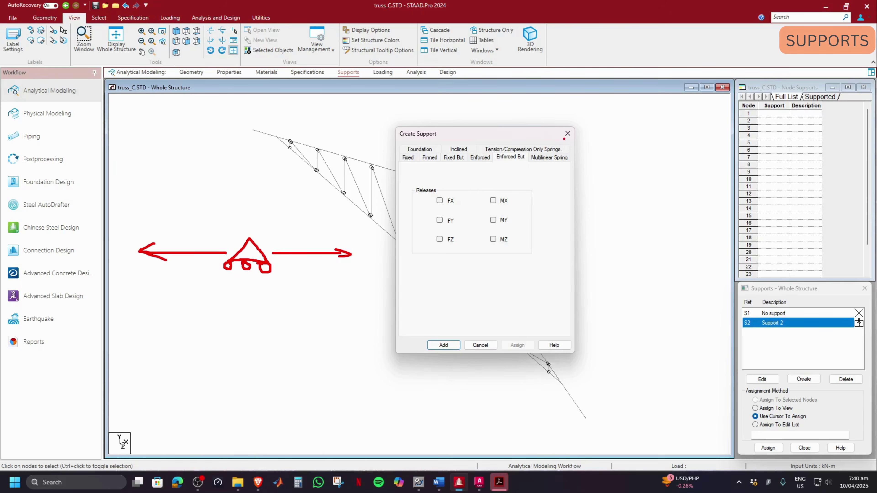
{"action": "key", "text": "Escape"}
{"action": "left_click", "coordinate": [566, 134]}
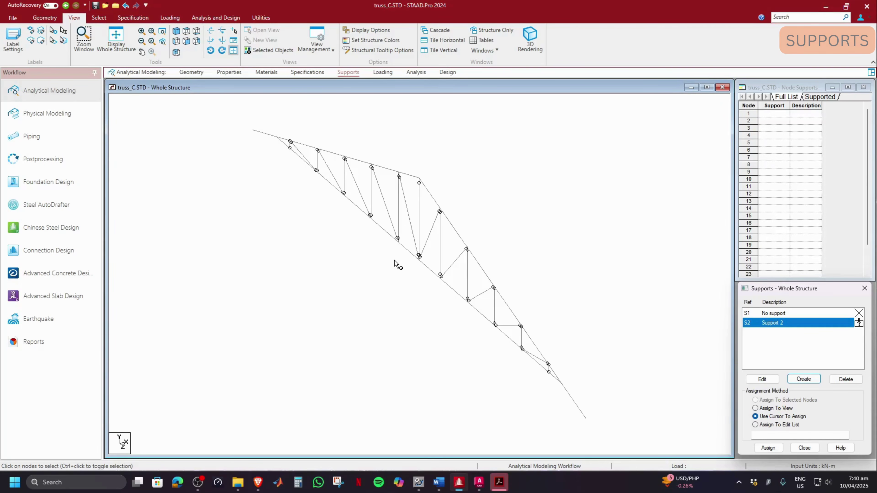
{"action": "left_click_drag", "start_coordinate": [439, 289], "coordinate": [564, 392]}
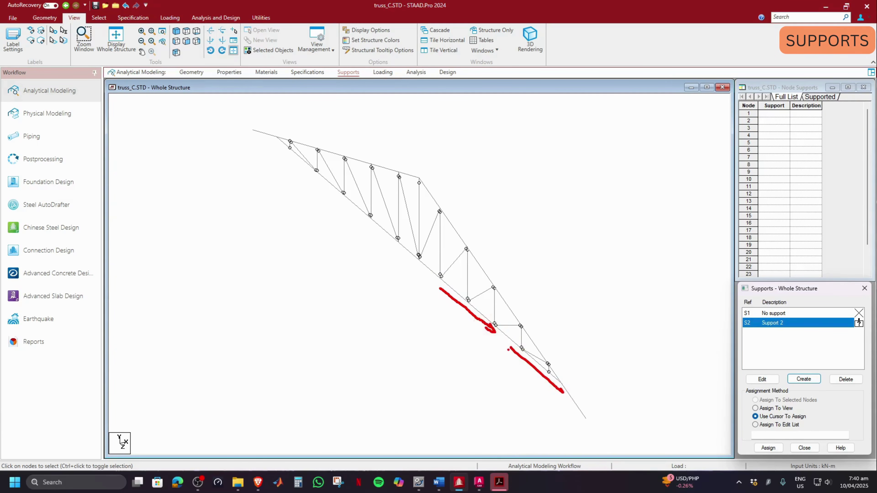
{"action": "left_click_drag", "start_coordinate": [509, 355], "coordinate": [553, 347]}
{"action": "mouse_move", "coordinate": [127, 449]}
{"action": "left_mouse_down"}
{"action": "mouse_move", "coordinate": [174, 431]}
{"action": "mouse_move", "coordinate": [128, 448]}
{"action": "mouse_move", "coordinate": [142, 451]}
{"action": "left_mouse_up"}
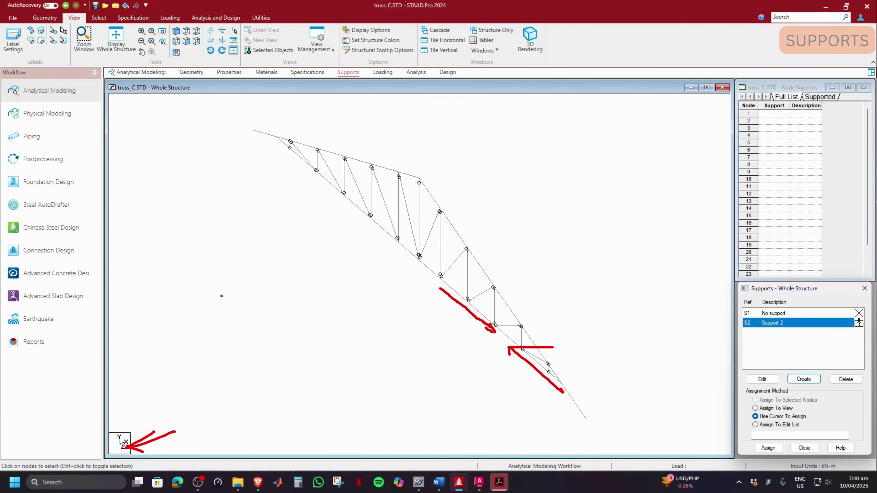
{"action": "left_click_drag", "start_coordinate": [171, 296], "coordinate": [449, 292]}
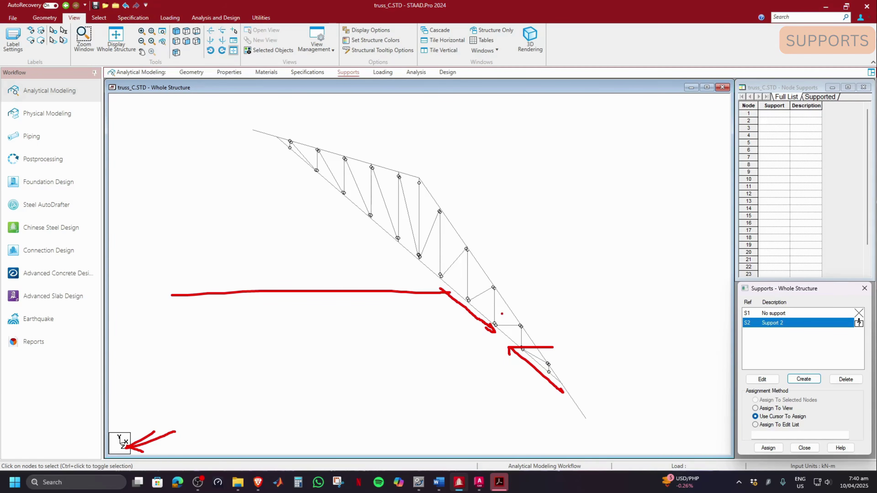
{"action": "key", "text": "Escape"}
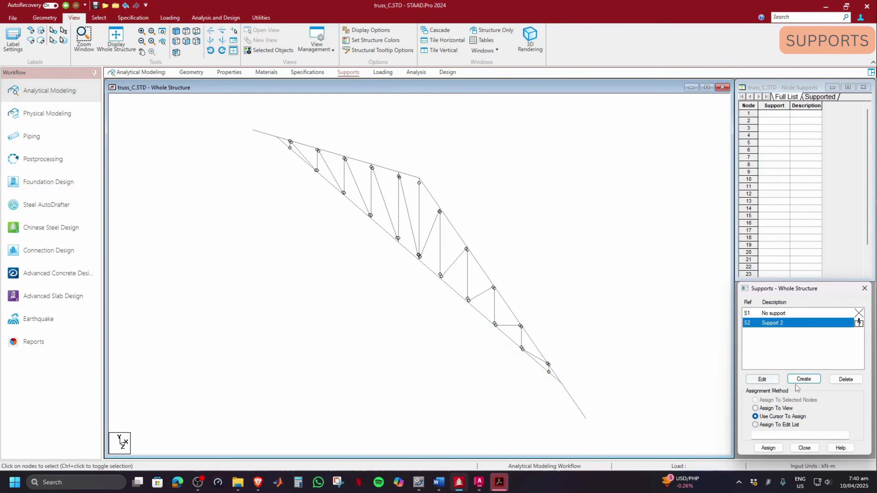
- Start another Enforced But support definition with FZ, MX and MY released, keeping the whole truss visible beside the dialog
{"action": "left_click", "coordinate": [804, 379]}
{"action": "left_click_drag", "start_coordinate": [737, 245], "coordinate": [501, 166]}
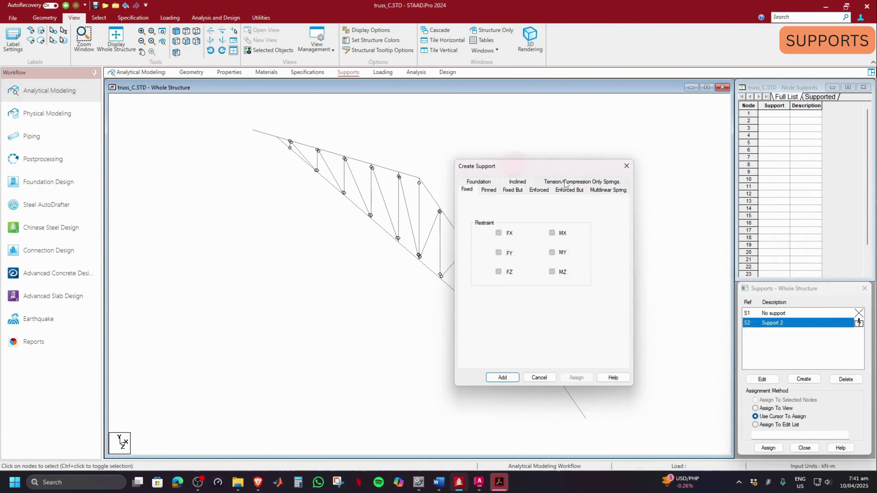
{"action": "left_click", "coordinate": [577, 190]}
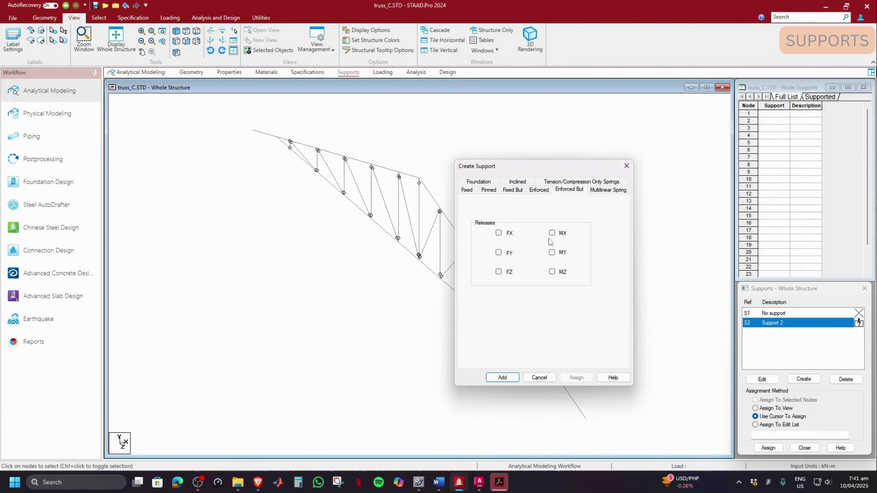
{"action": "left_click_drag", "start_coordinate": [566, 166], "coordinate": [599, 169]}
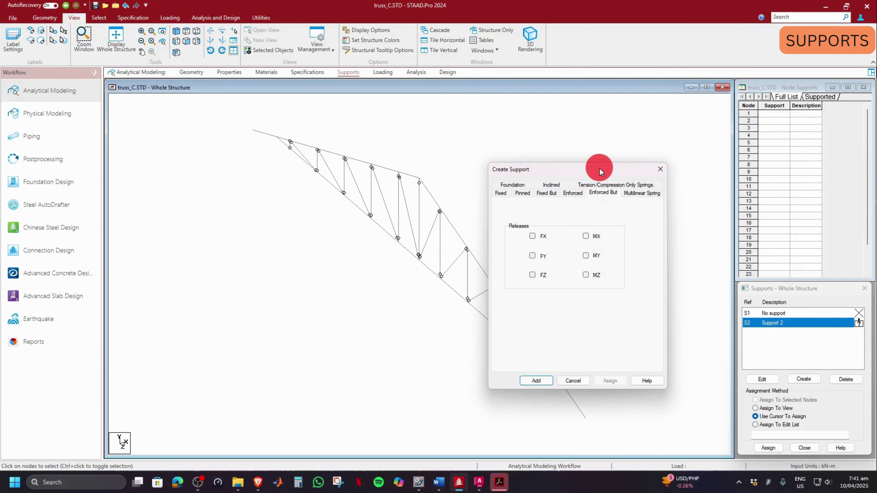
{"action": "left_click", "coordinate": [532, 275]}
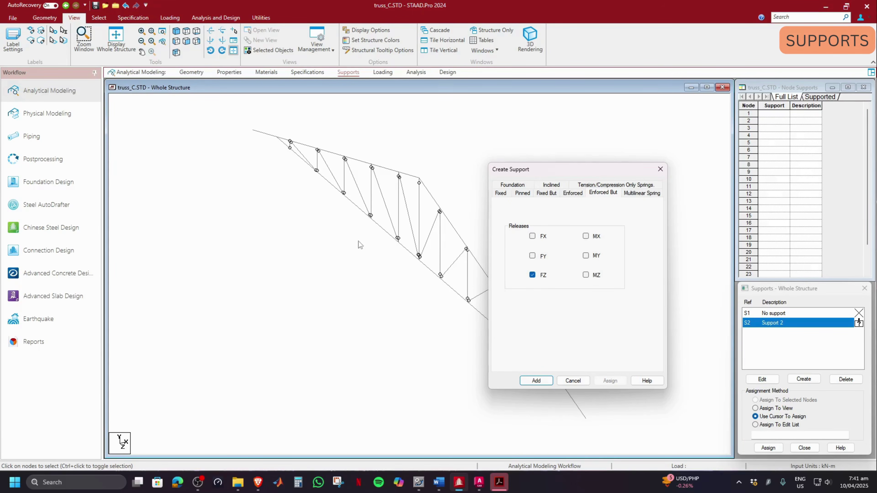
{"action": "left_click", "coordinate": [594, 238]}
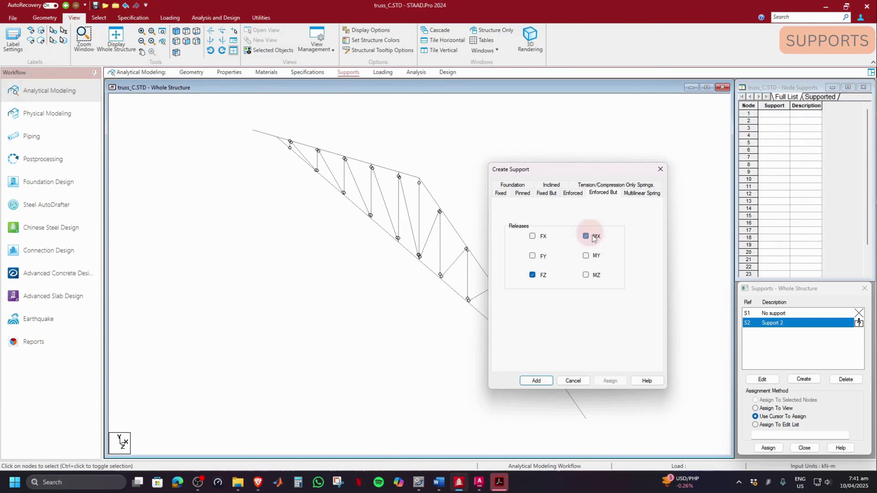
{"action": "left_click", "coordinate": [587, 256]}
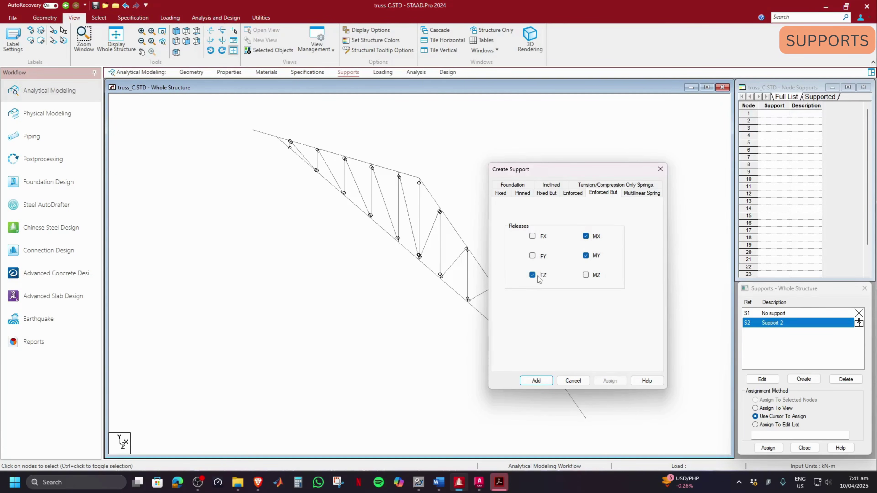
{"action": "left_click_drag", "start_coordinate": [598, 171], "coordinate": [646, 126]}
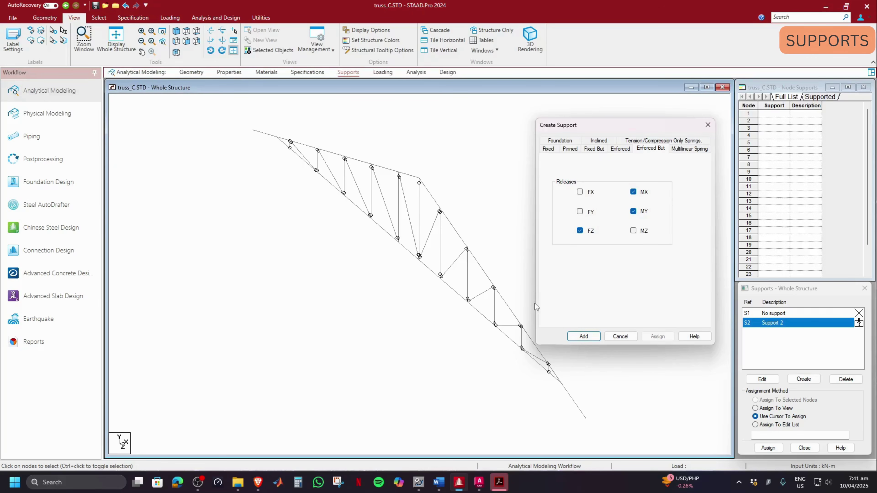
{"action": "mouse_move", "coordinate": [628, 121]}
{"action": "left_mouse_down"}
{"action": "mouse_move", "coordinate": [614, 124]}
{"action": "mouse_move", "coordinate": [632, 110]}
{"action": "left_mouse_up"}
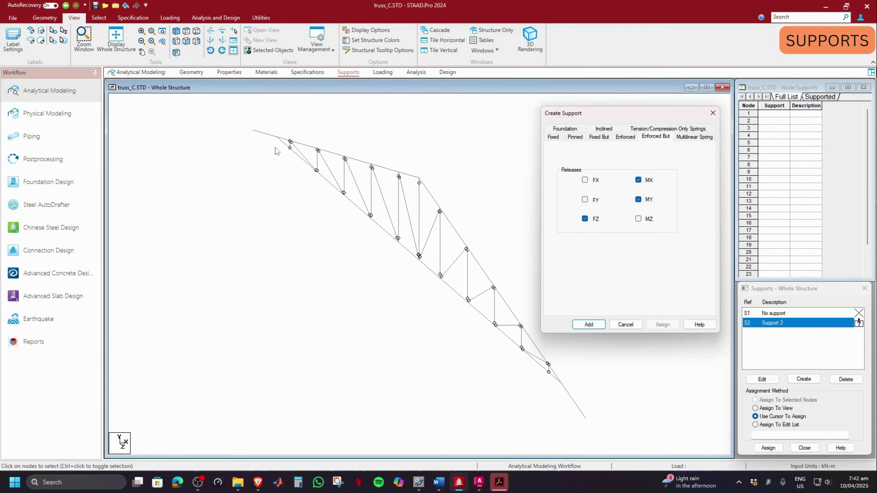
{"action": "mouse_move", "coordinate": [283, 156]}
{"action": "left_mouse_down"}
{"action": "mouse_move", "coordinate": [289, 123]}
{"action": "mouse_move", "coordinate": [301, 138]}
{"action": "mouse_move", "coordinate": [298, 127]}
{"action": "mouse_move", "coordinate": [289, 148]}
{"action": "left_mouse_up"}
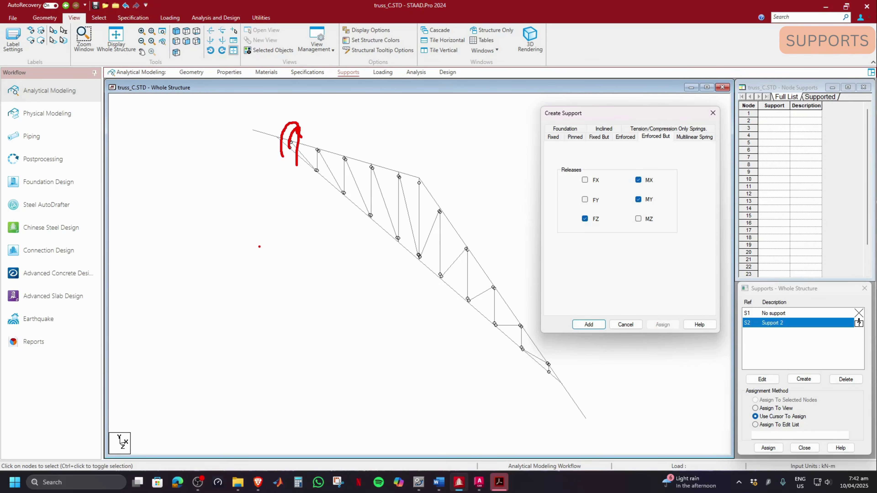
{"action": "left_click_drag", "start_coordinate": [246, 245], "coordinate": [338, 243]}
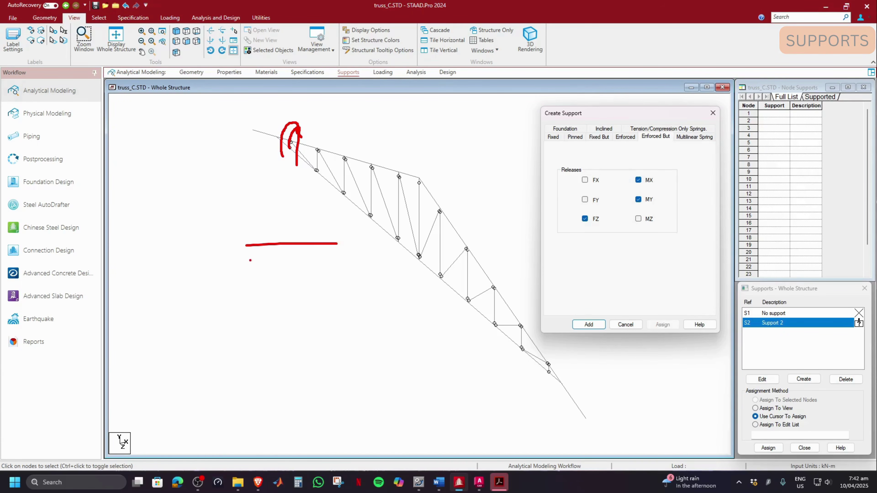
{"action": "left_click_drag", "start_coordinate": [250, 261], "coordinate": [372, 254]}
{"action": "left_click_drag", "start_coordinate": [285, 244], "coordinate": [310, 257]}
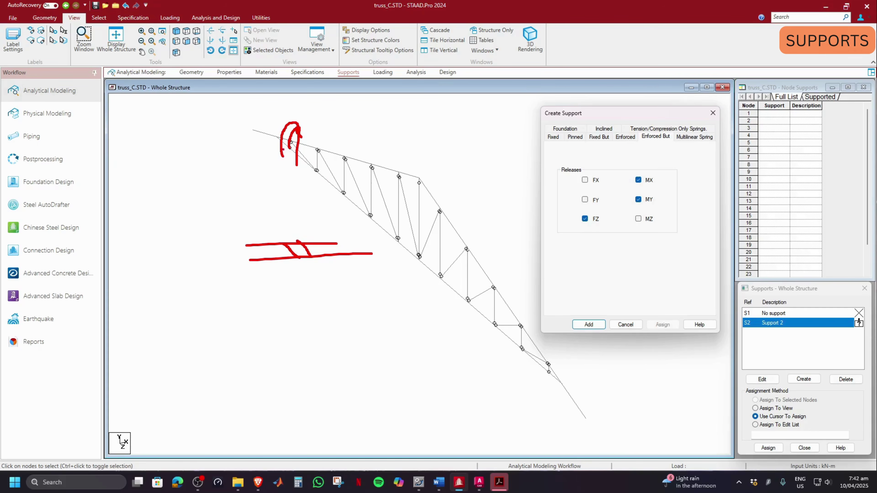
{"action": "left_click_drag", "start_coordinate": [293, 245], "coordinate": [304, 245]}
{"action": "left_click", "coordinate": [296, 250]}
{"action": "left_click", "coordinate": [305, 252]}
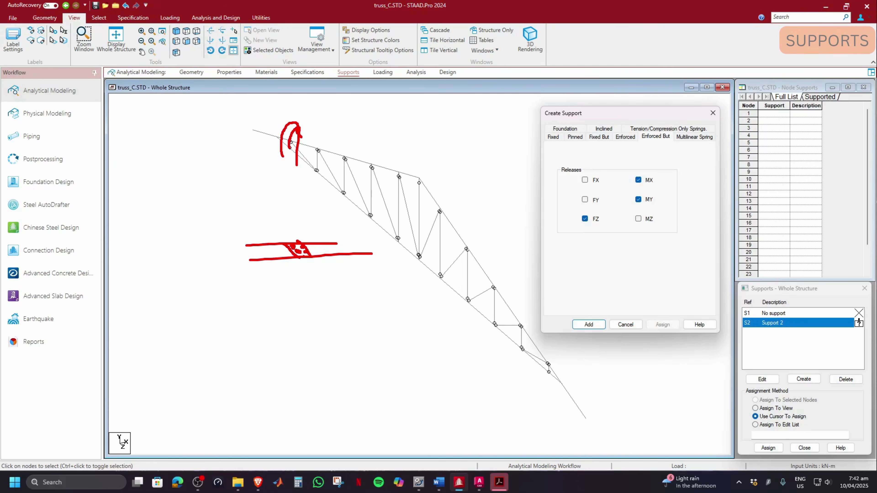
{"action": "left_click_drag", "start_coordinate": [378, 364], "coordinate": [373, 351]}
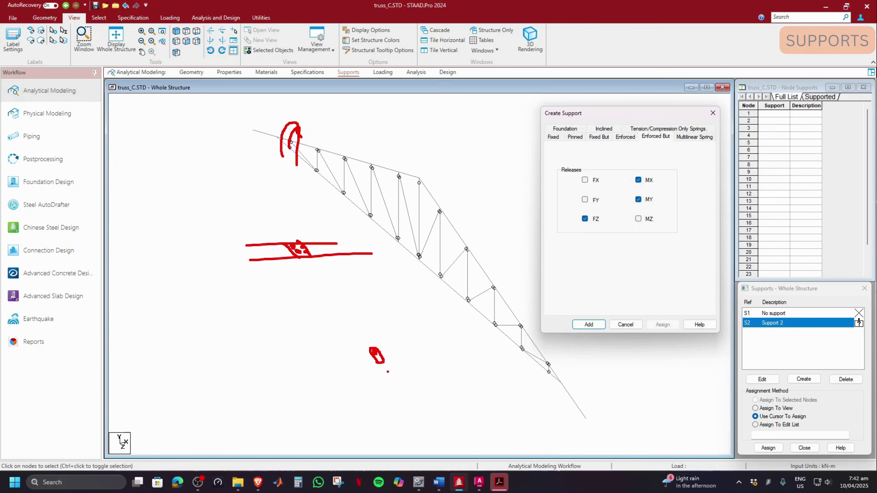
{"action": "mouse_move", "coordinate": [387, 402]}
{"action": "left_mouse_down"}
{"action": "mouse_move", "coordinate": [401, 365]}
{"action": "mouse_move", "coordinate": [416, 382]}
{"action": "mouse_move", "coordinate": [400, 372]}
{"action": "mouse_move", "coordinate": [396, 402]}
{"action": "left_mouse_up"}
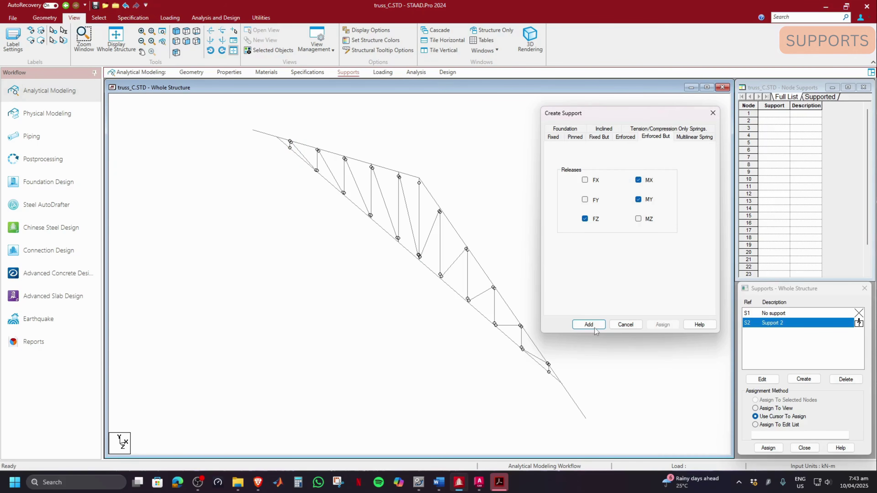
- Add the Enforced But support with FZ, MX and MY released to the model's support list
{"action": "left_click", "coordinate": [588, 325]}
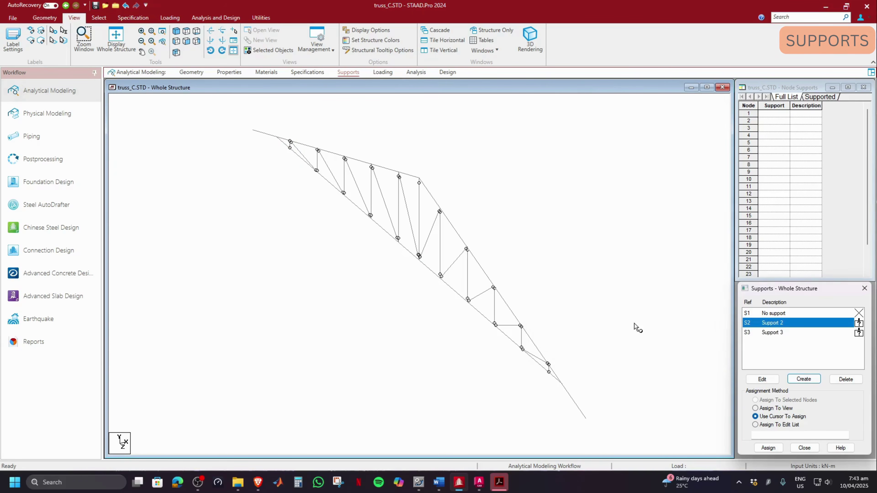
{"action": "left_click", "coordinate": [775, 332]}
{"action": "left_click", "coordinate": [773, 322]}
{"action": "key", "text": "Escape"}
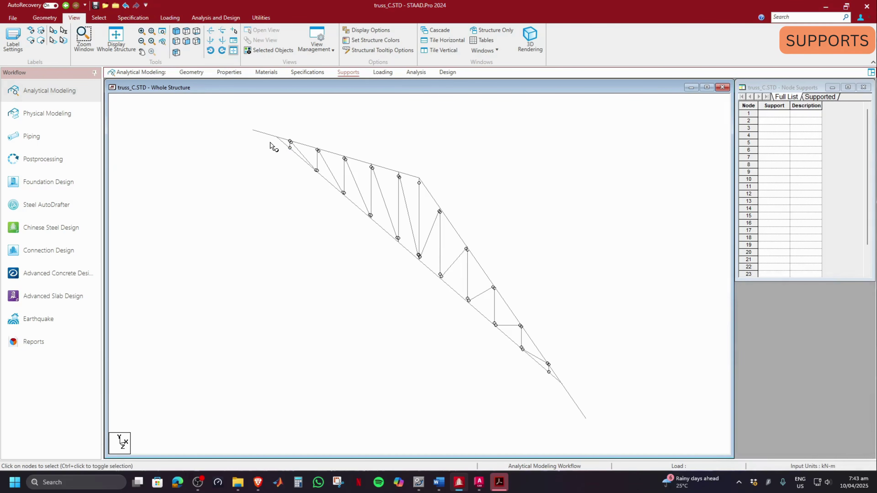
{"action": "left_click", "coordinate": [287, 154]}
{"action": "left_click", "coordinate": [382, 71]}
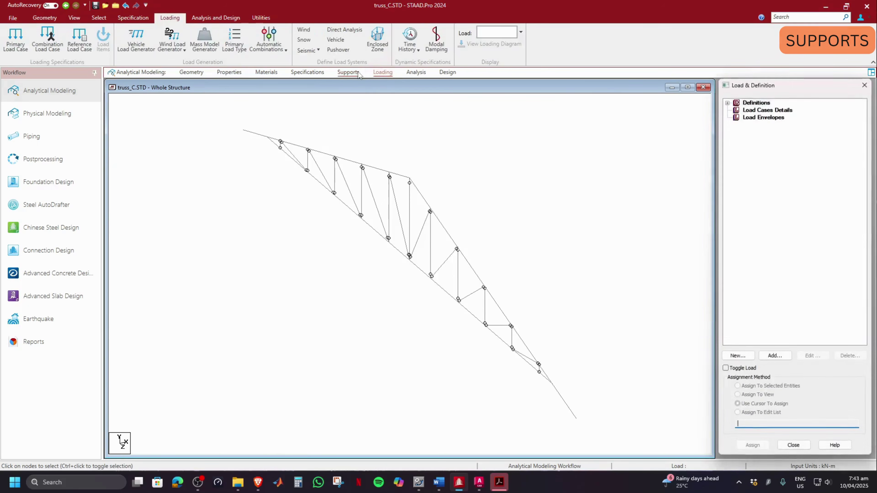
{"action": "left_click", "coordinate": [359, 73]}
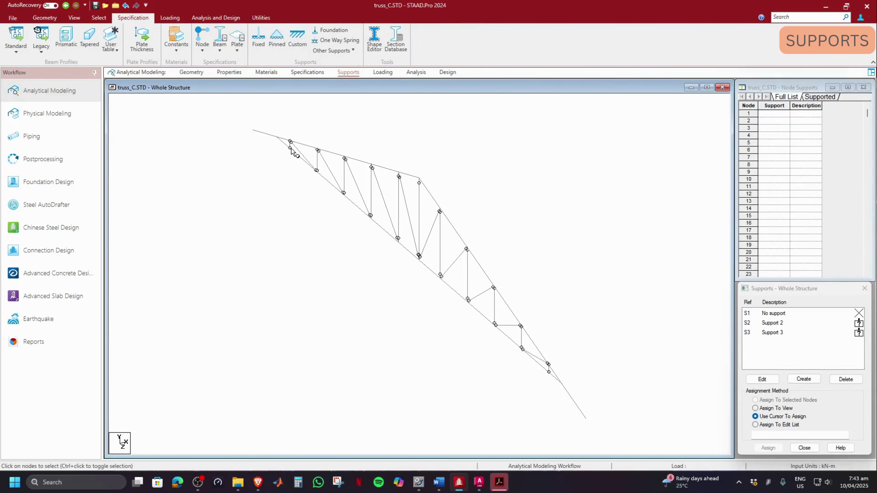
- Assign Support 2, the Enforced But with MX and MY released, to node 26 at the truss's far left end
{"action": "left_click", "coordinate": [768, 323]}
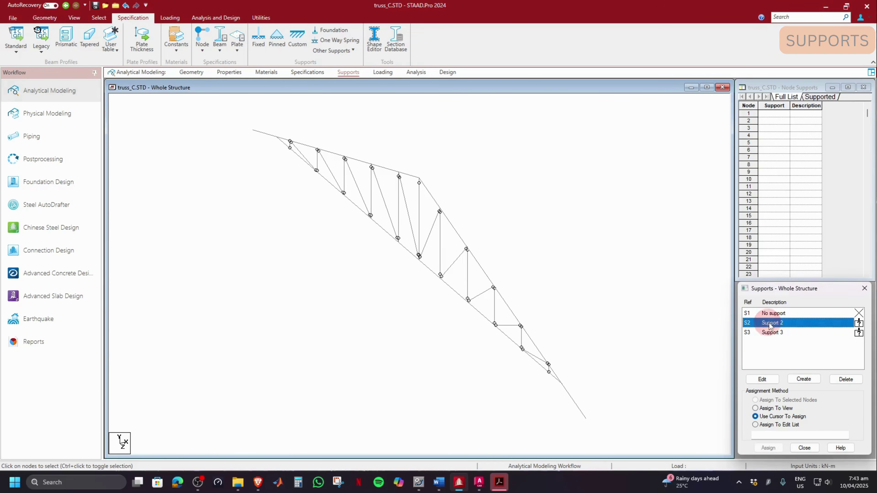
{"action": "left_click", "coordinate": [290, 148]}
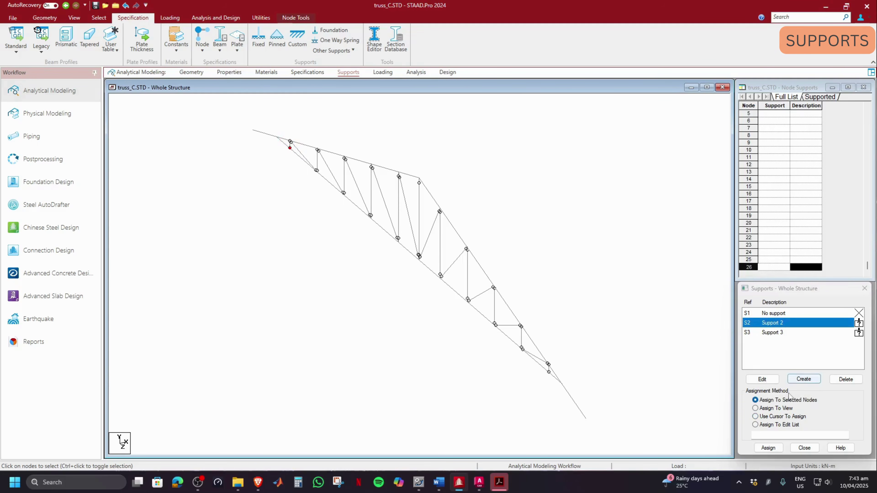
{"action": "left_click", "coordinate": [768, 447]}
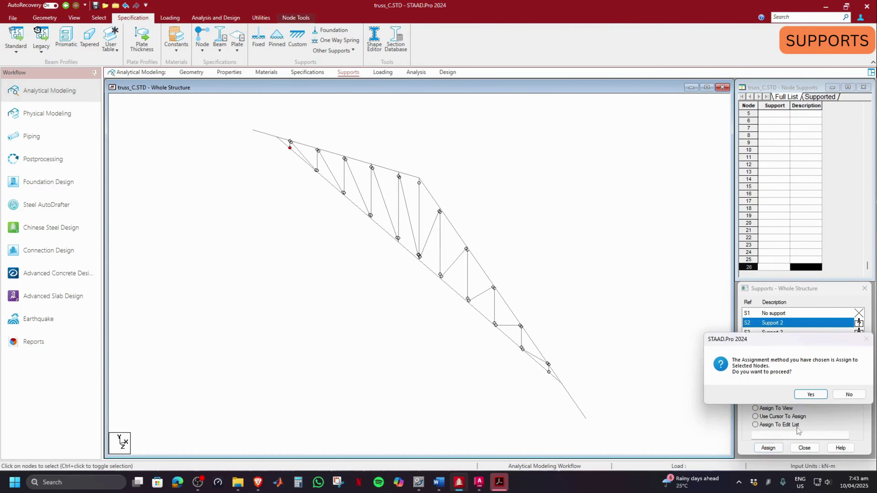
{"action": "left_click", "coordinate": [808, 393]}
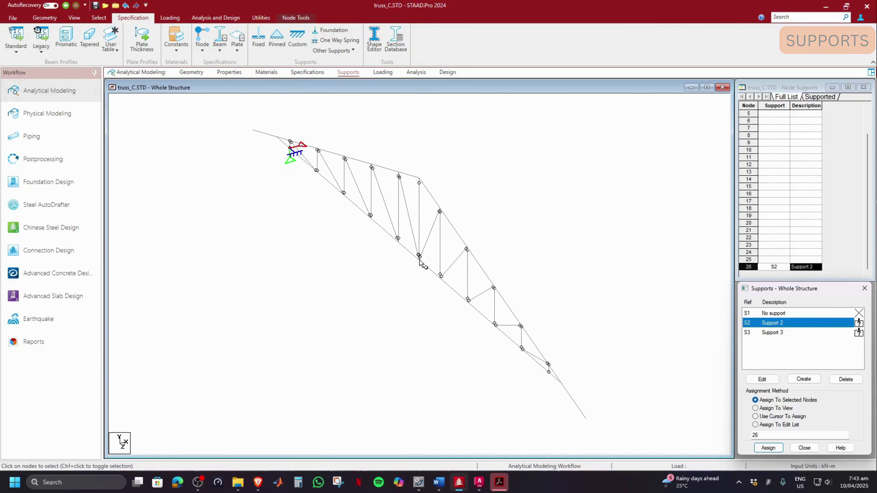
- Assign Support 3, which also releases FZ, to node 3 at the middle of the bottom chord and node 15 at the opposite end
{"action": "left_click", "coordinate": [777, 335]}
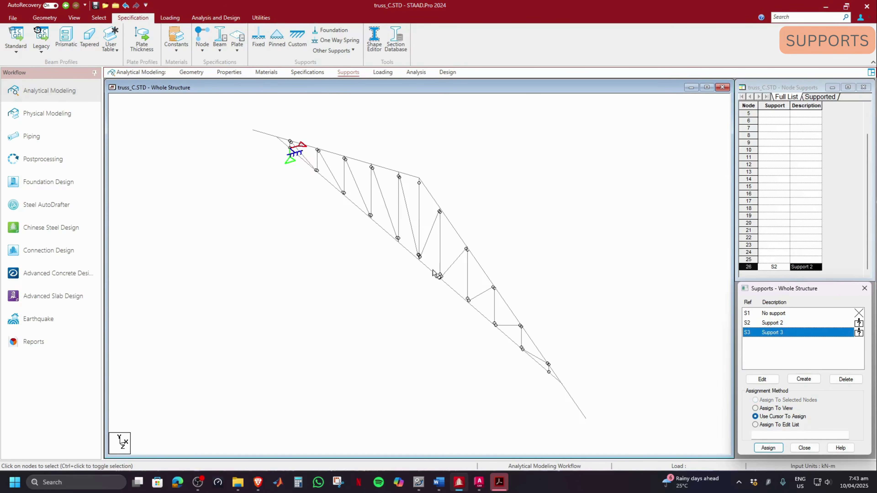
{"action": "left_click", "coordinate": [418, 261]}
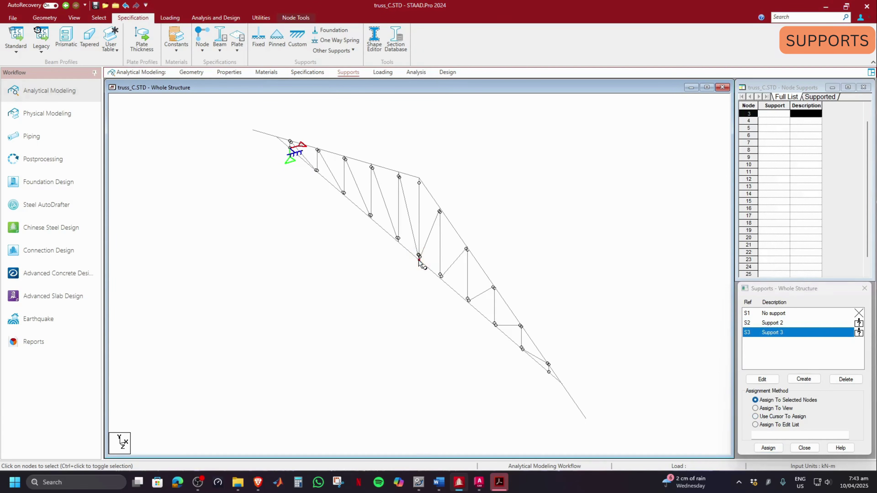
{"action": "left_click", "coordinate": [549, 373], "text": "ctrl"}
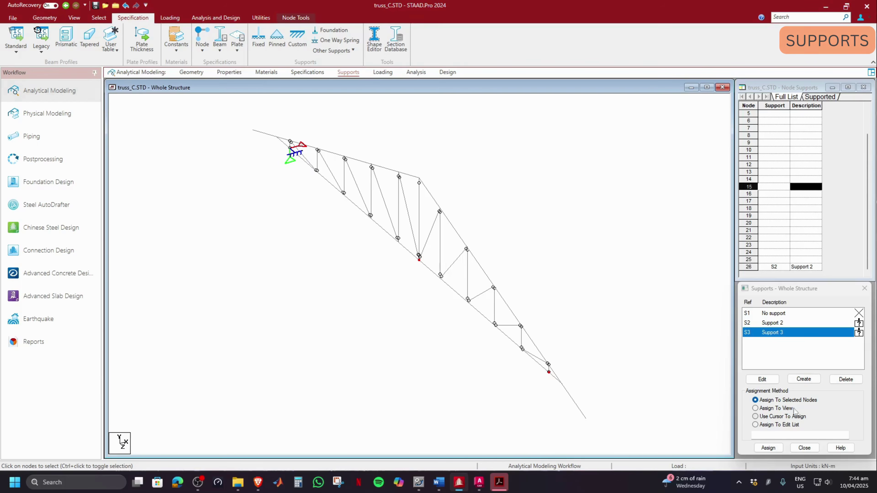
{"action": "left_click", "coordinate": [768, 448]}
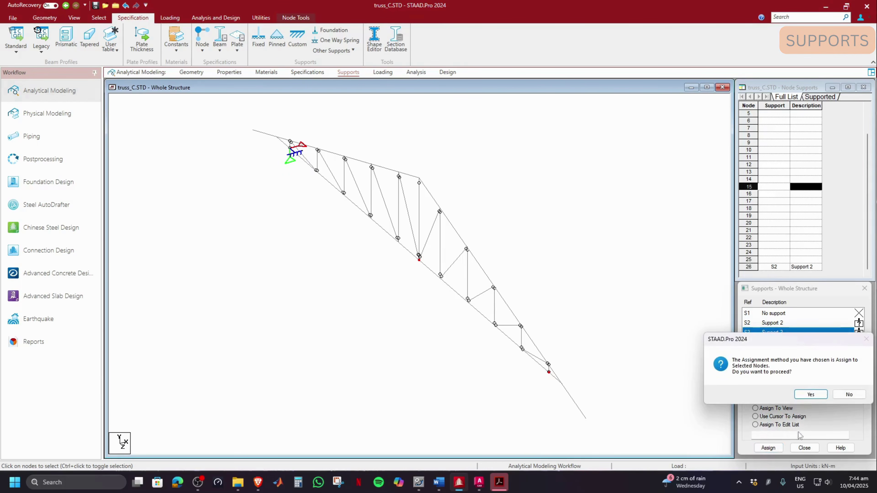
{"action": "left_click", "coordinate": [810, 394]}
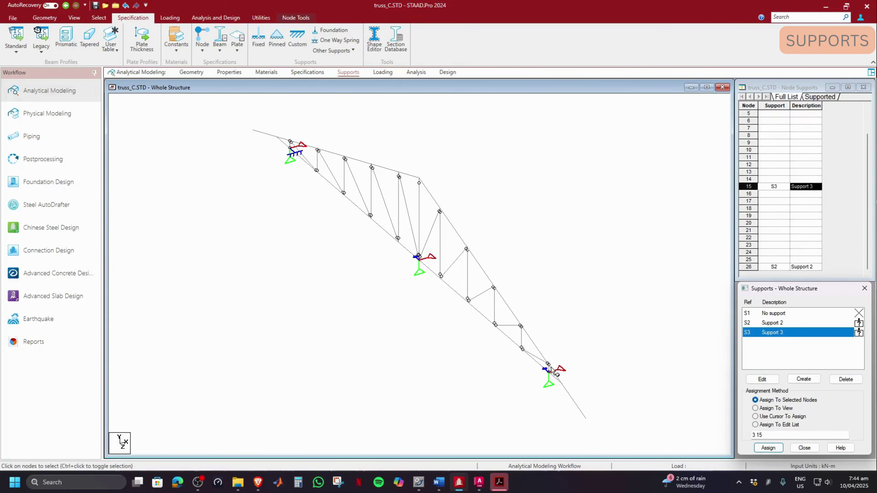
- Review the release settings of Support 2 and Support 3, closing each definition without changes
{"action": "left_click", "coordinate": [781, 326]}
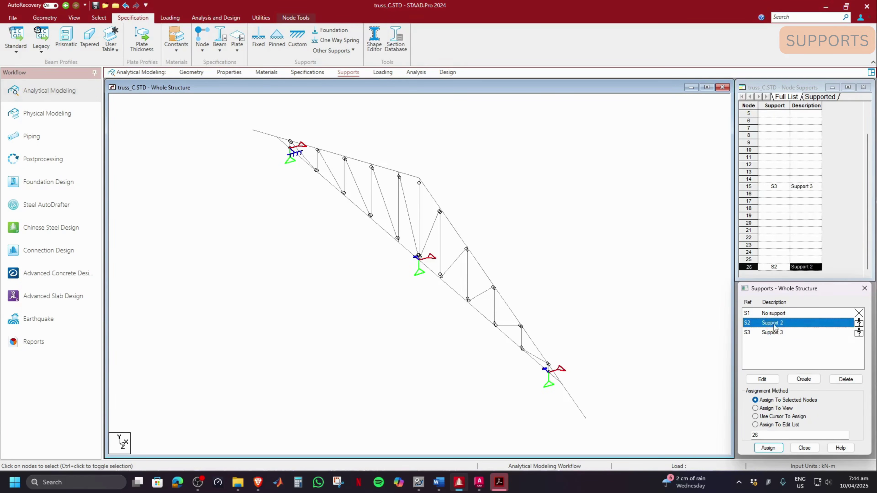
{"action": "double_click", "coordinate": [781, 326]}
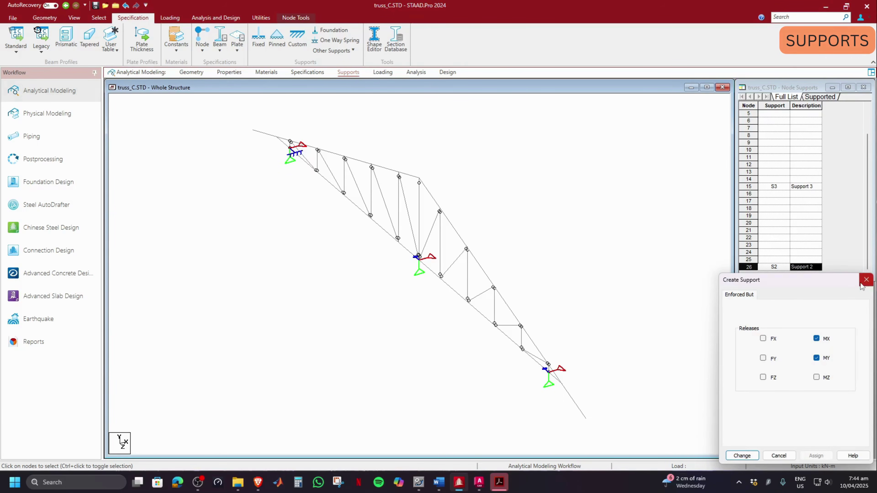
{"action": "left_click", "coordinate": [863, 284]}
{"action": "double_click", "coordinate": [775, 333]}
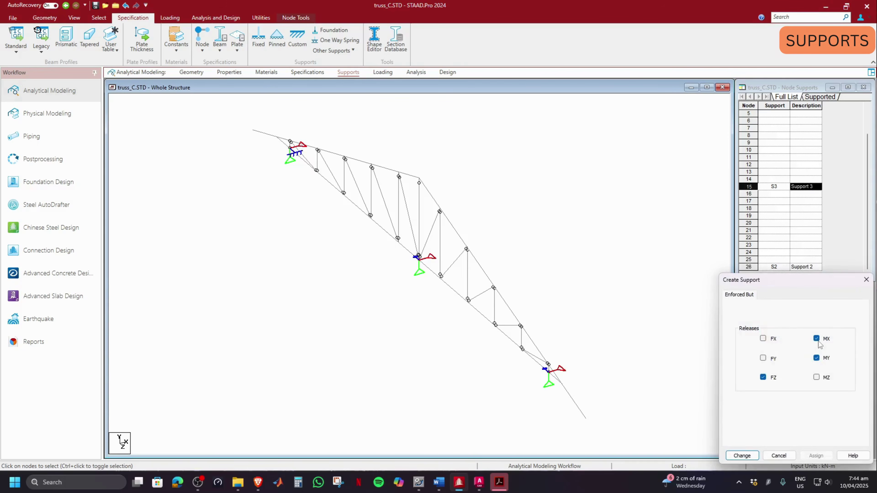
{"action": "left_click", "coordinate": [866, 284]}
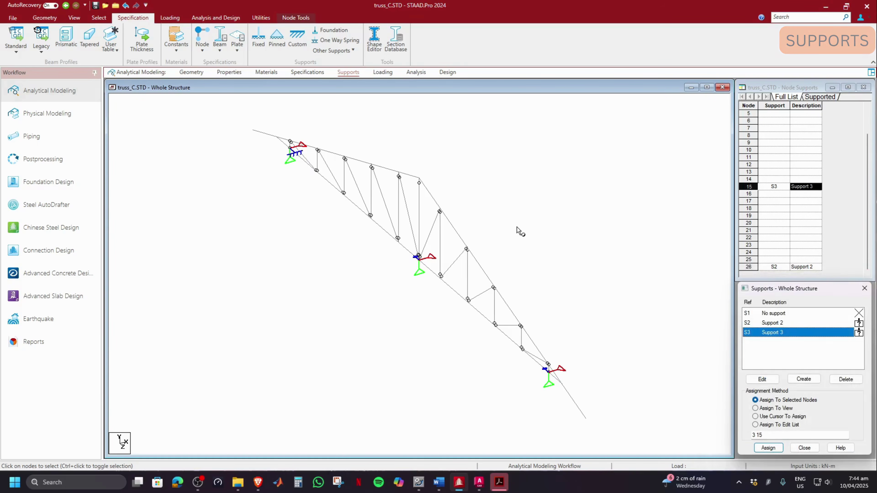